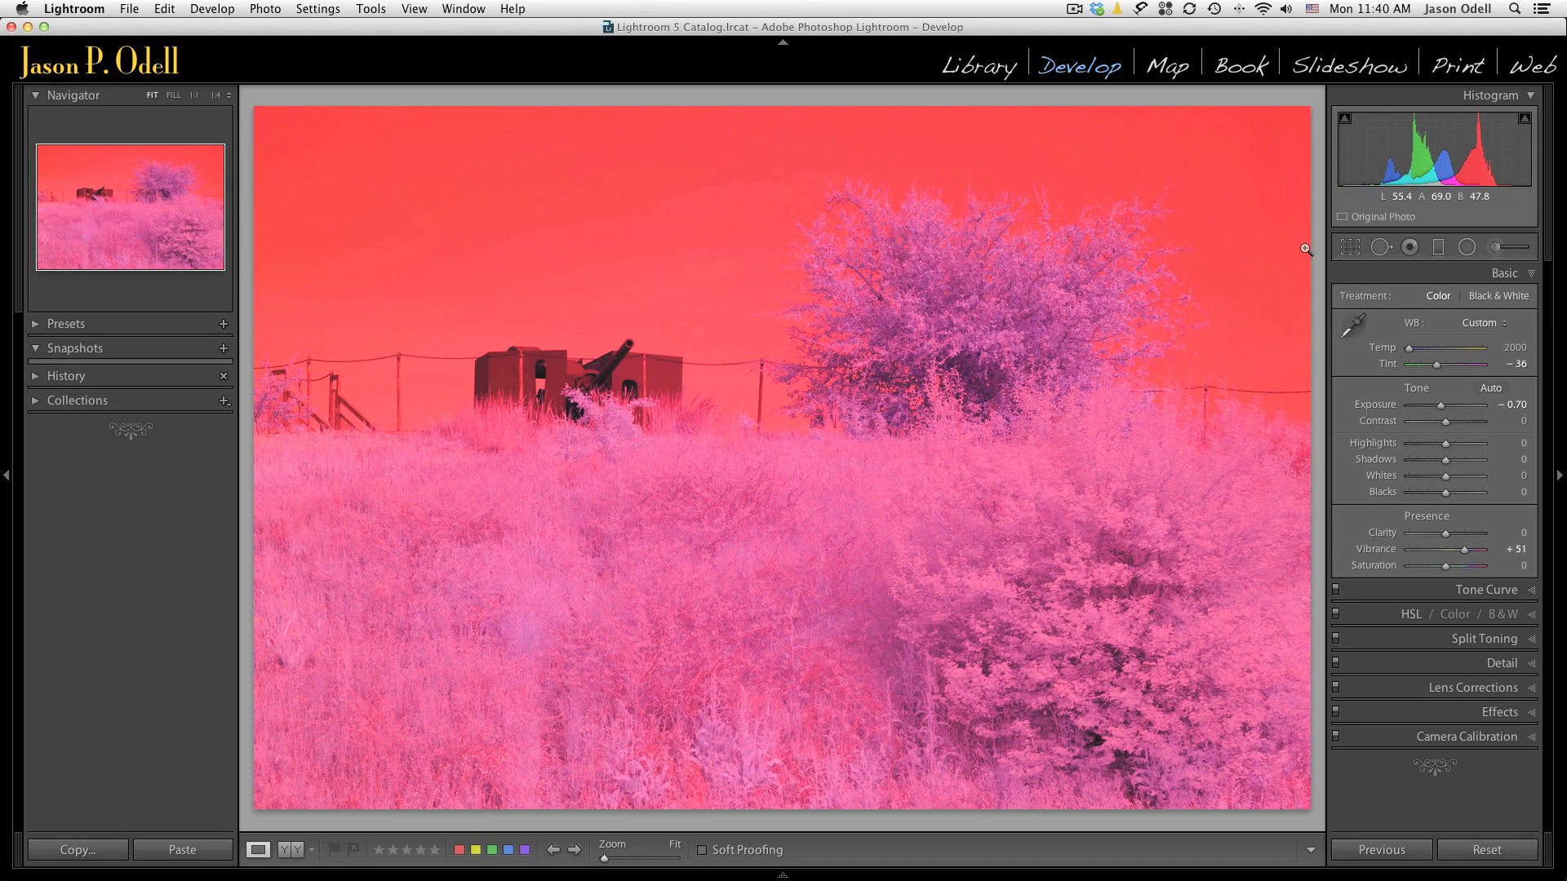
- Set the white balance preset to As Shot and reset Vibrance to 0
left_click(1478, 326)
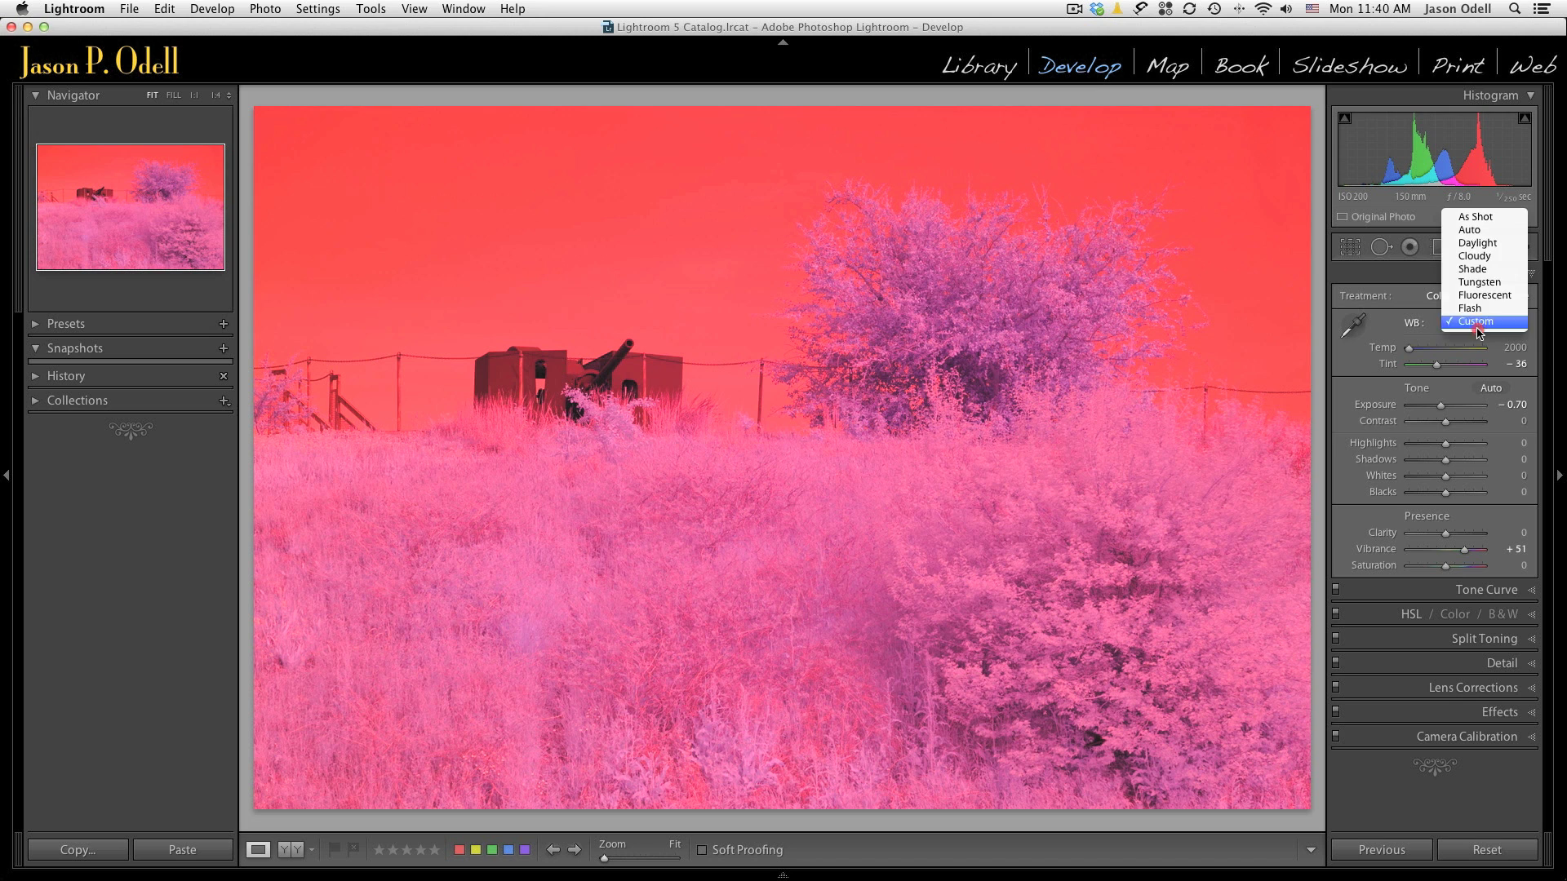
left_click(1478, 217)
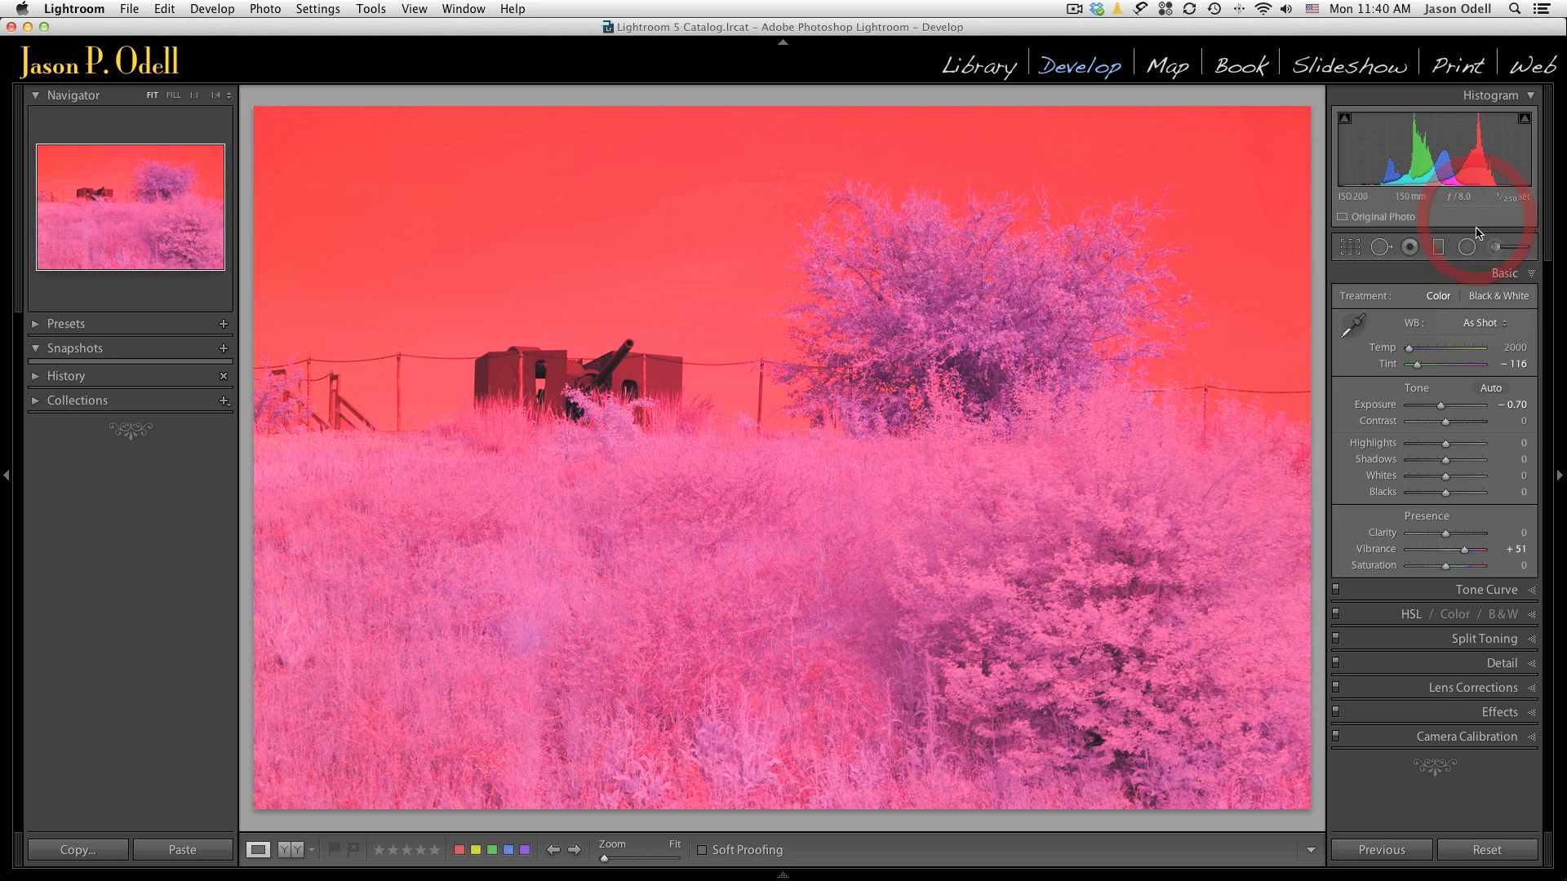
double_click(1460, 549)
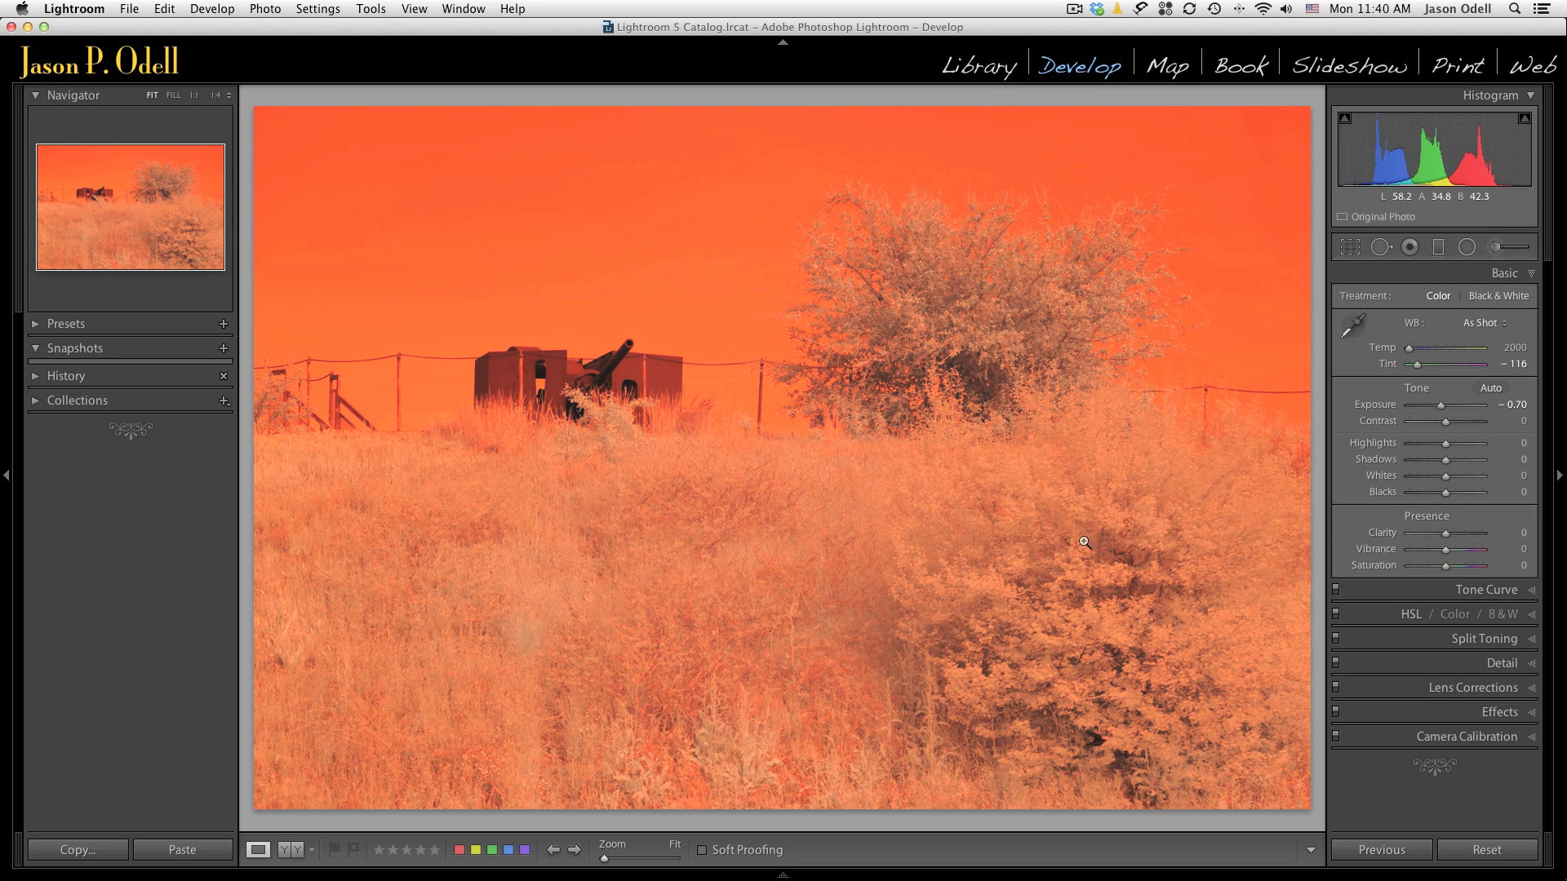
- Export the photo with Export to DNG into the Desktop folder
right_click(503, 335)
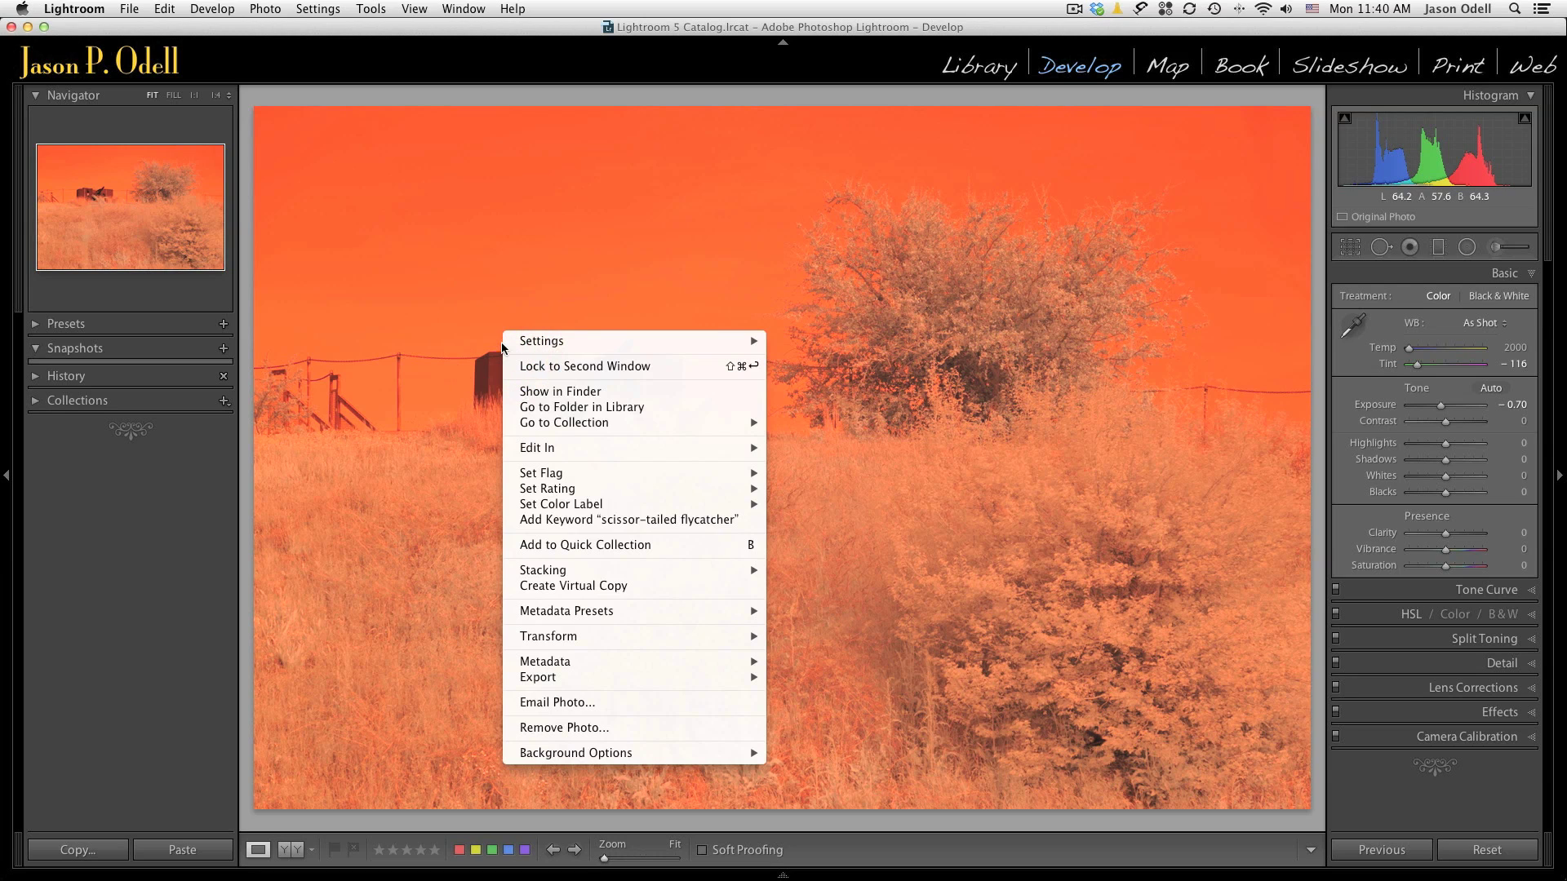
mouse_move(520, 425)
mouse_move(638, 679)
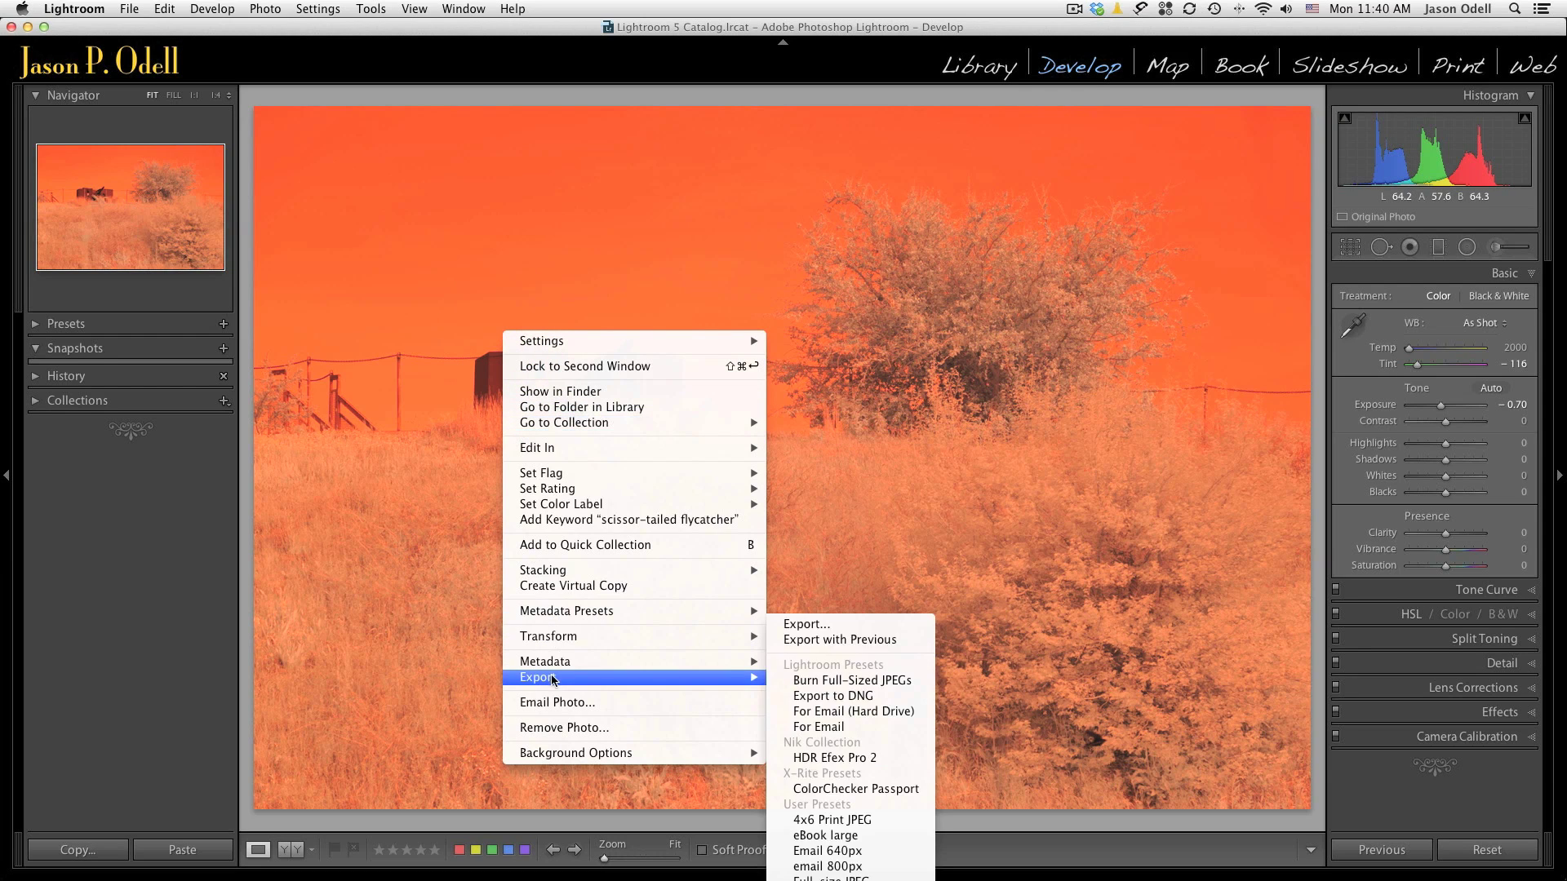
left_click(876, 697)
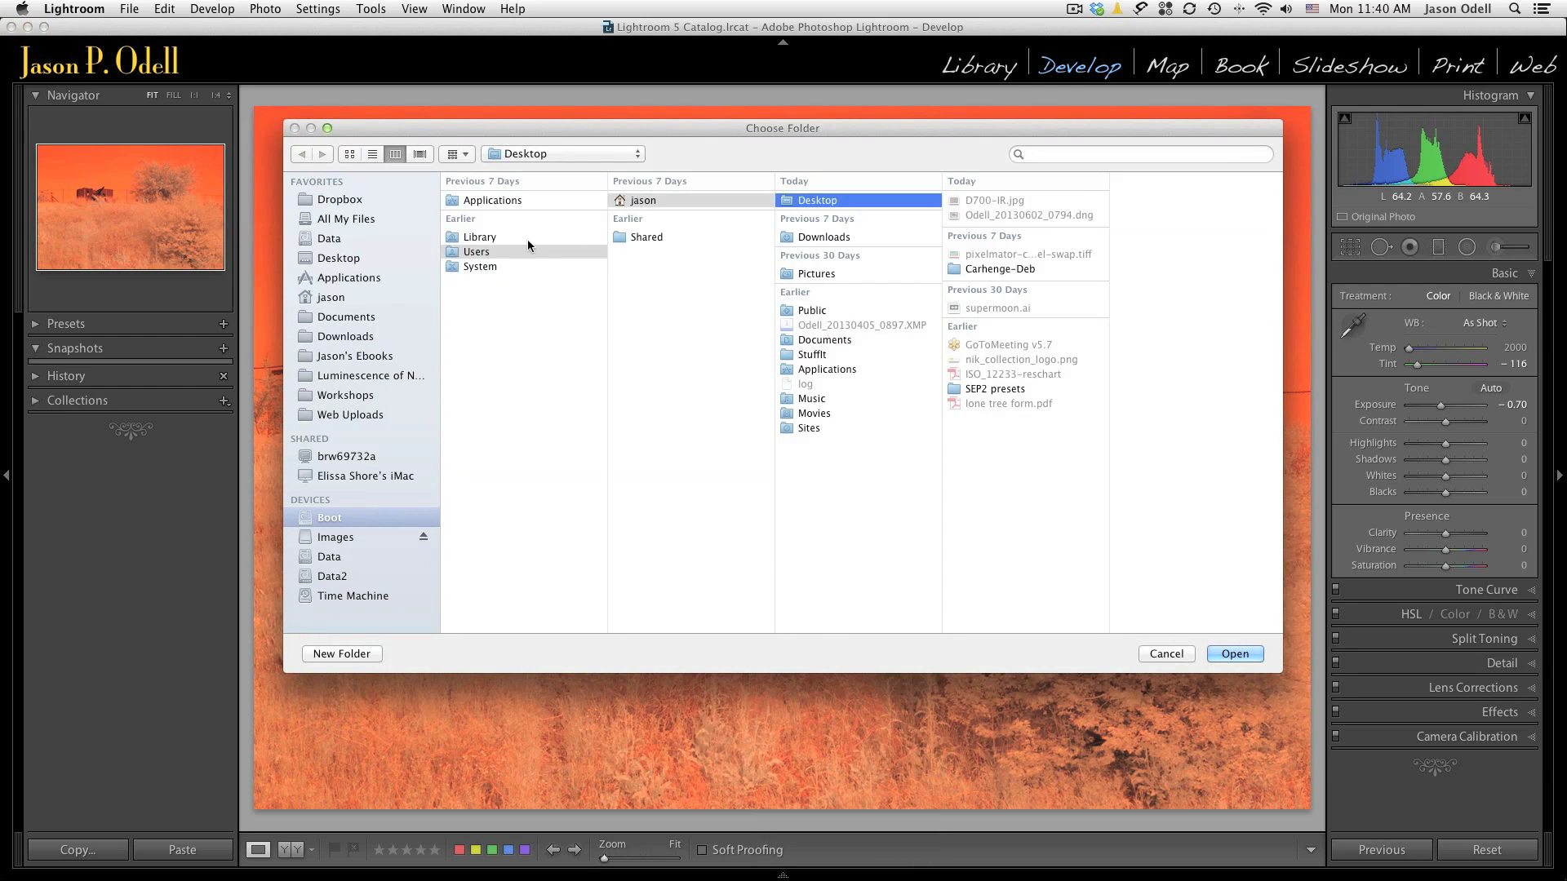
left_click(330, 258)
key("Return")
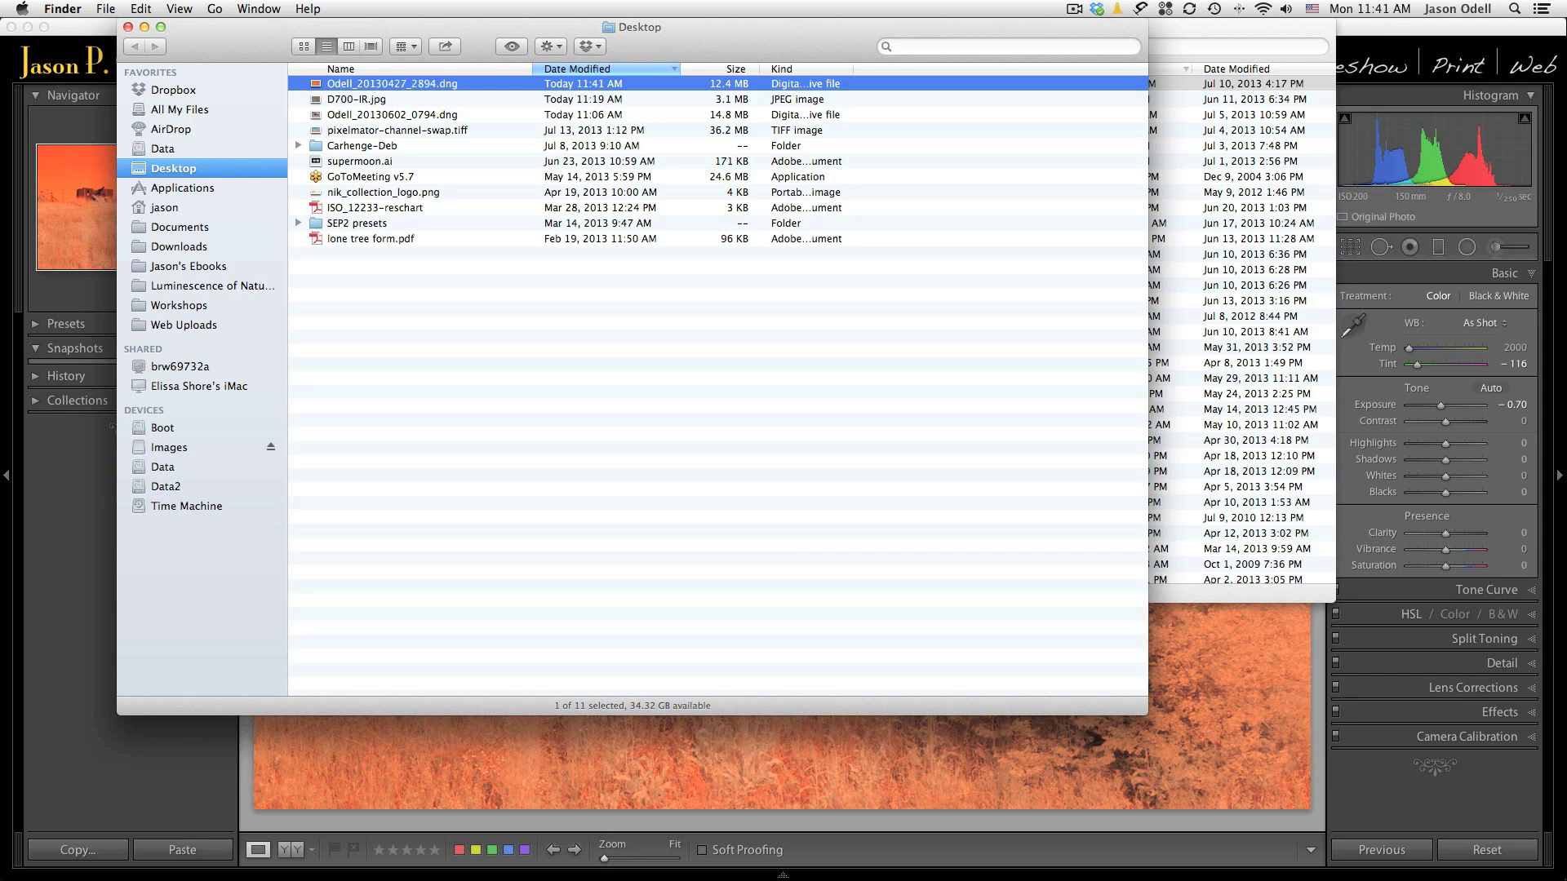
- Launch DNG Profile Editor from the Applications stack in the Dock
left_click(1113, 880)
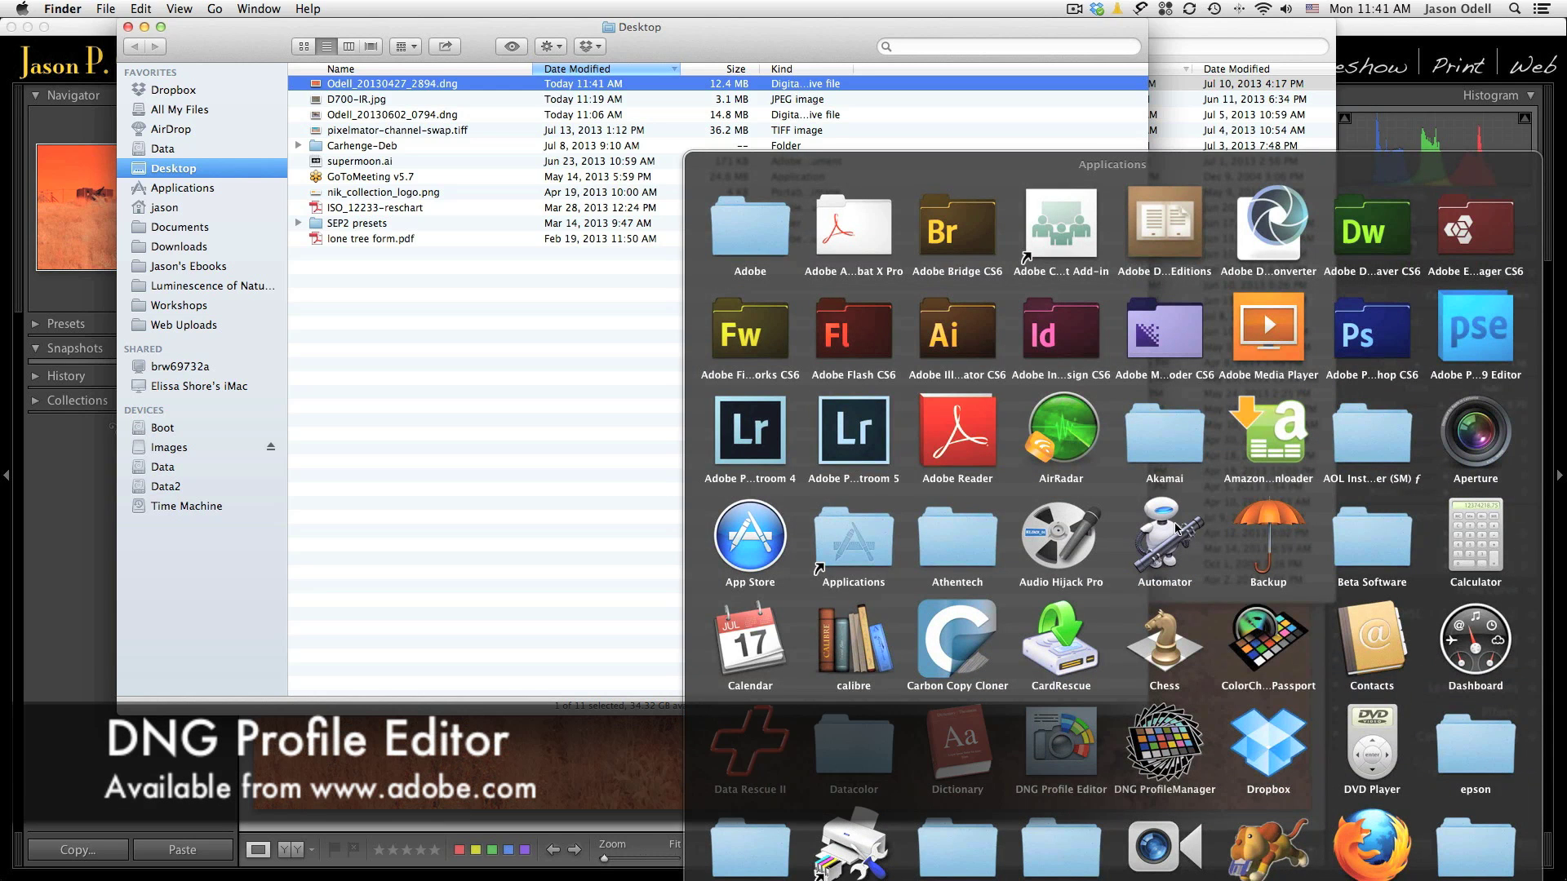
left_click(1060, 737)
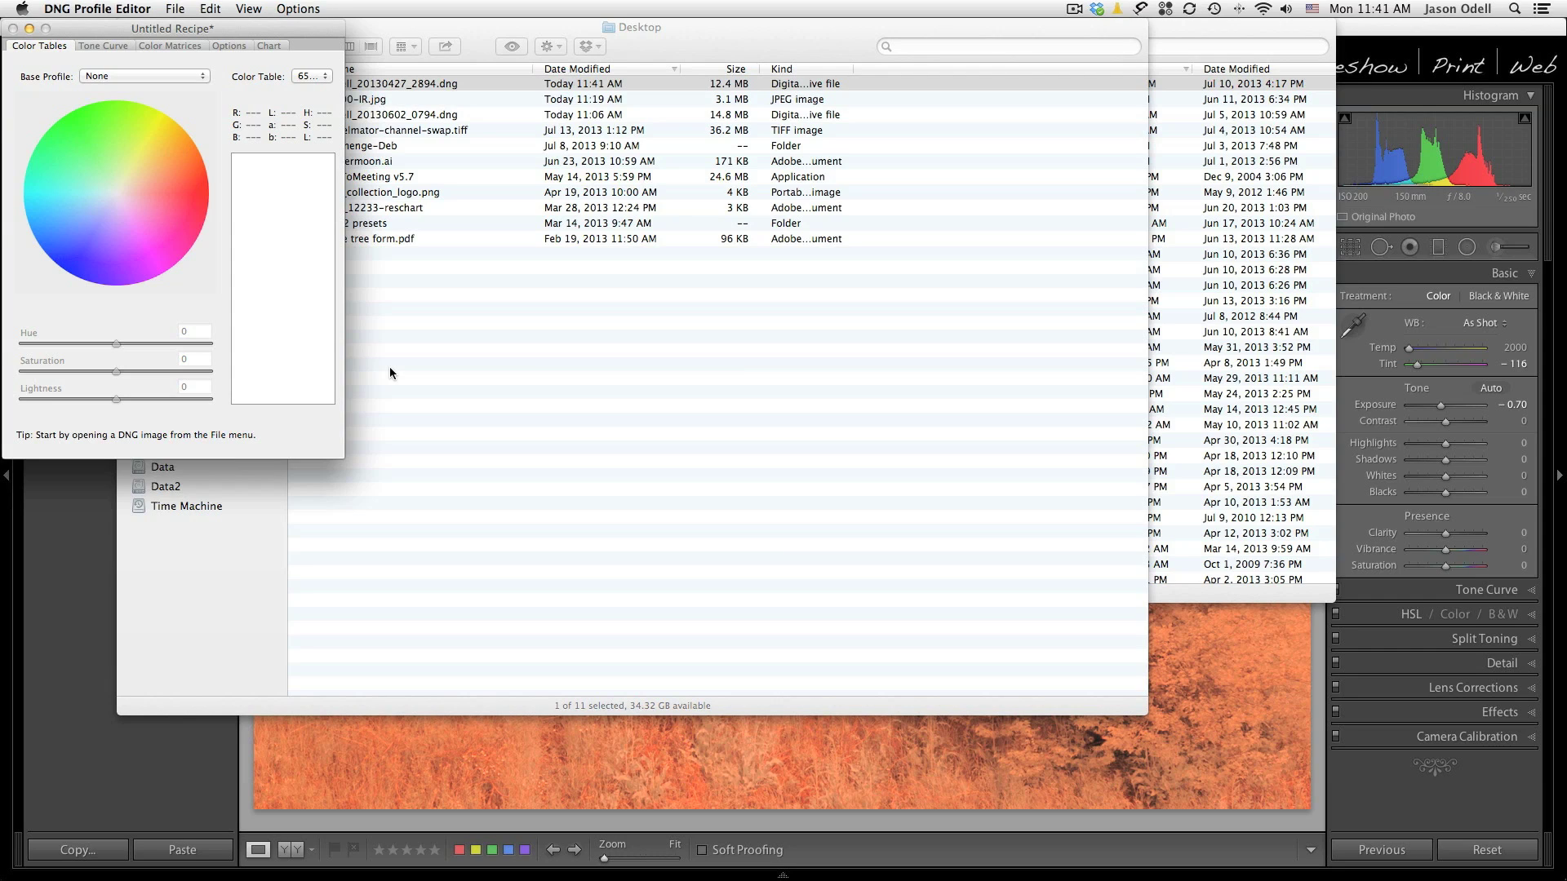
- Open Odell_20130427_2894.dng from the Desktop via Open DNG Image
left_click_drag(140, 23, 150, 21)
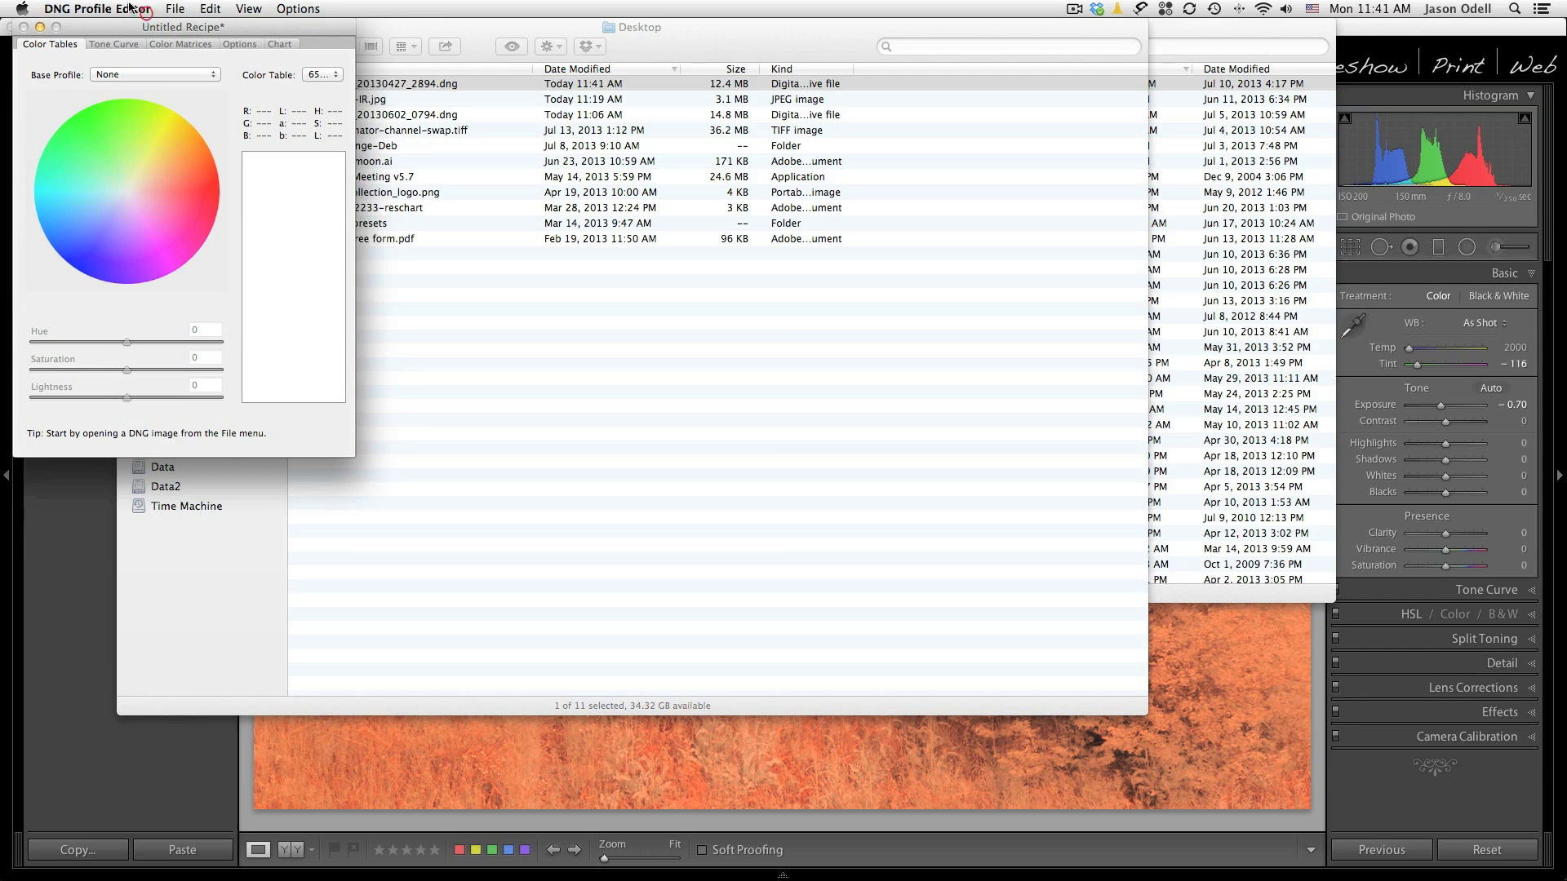
left_click(174, 9)
left_click(175, 29)
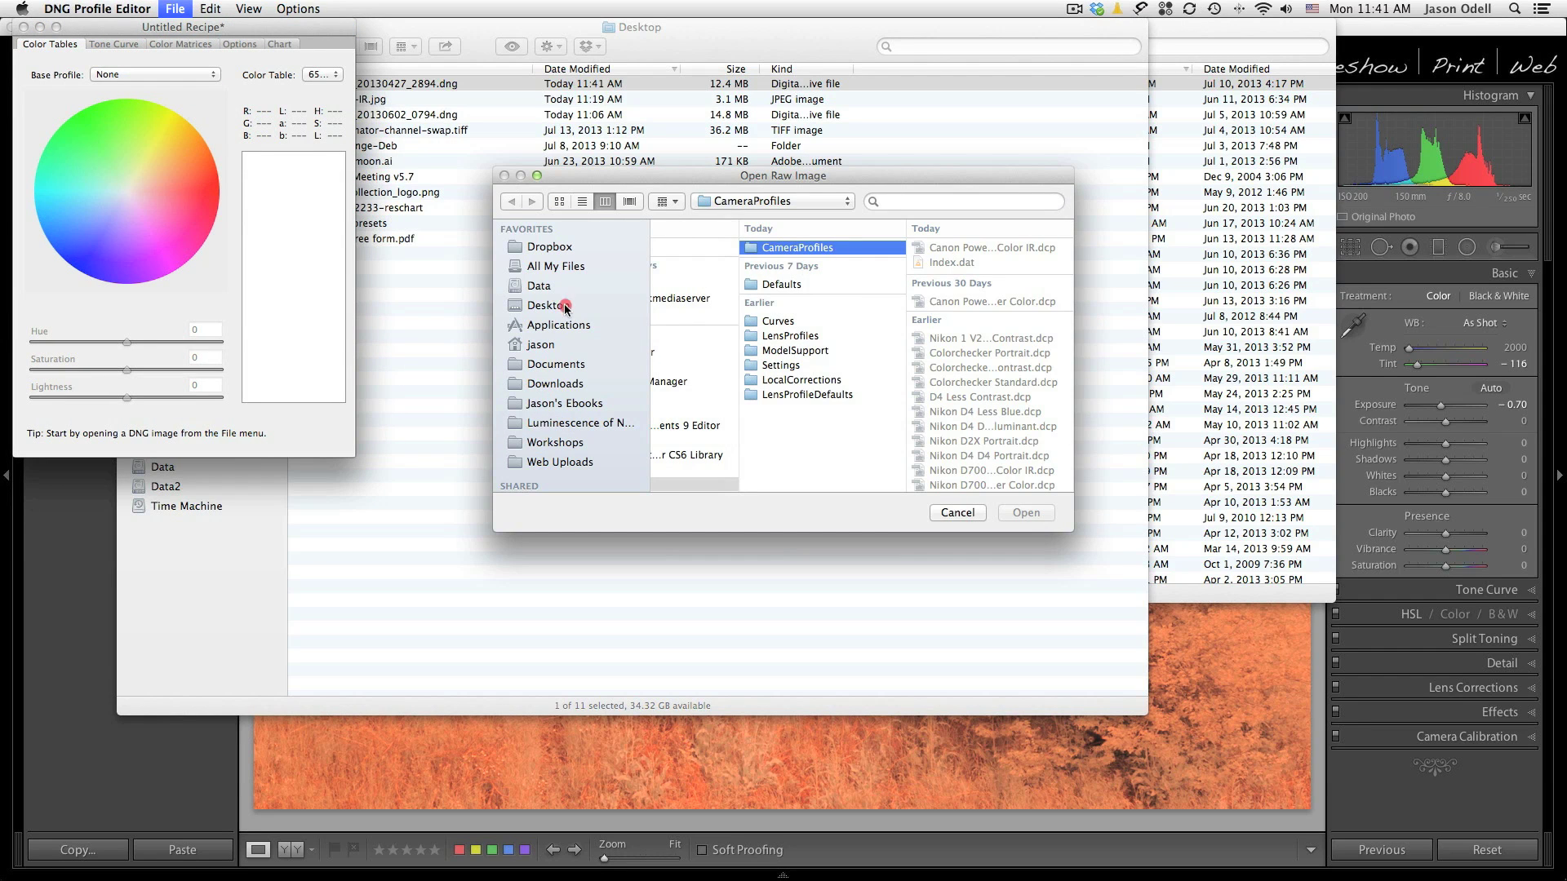
left_click(563, 306)
left_click(731, 247)
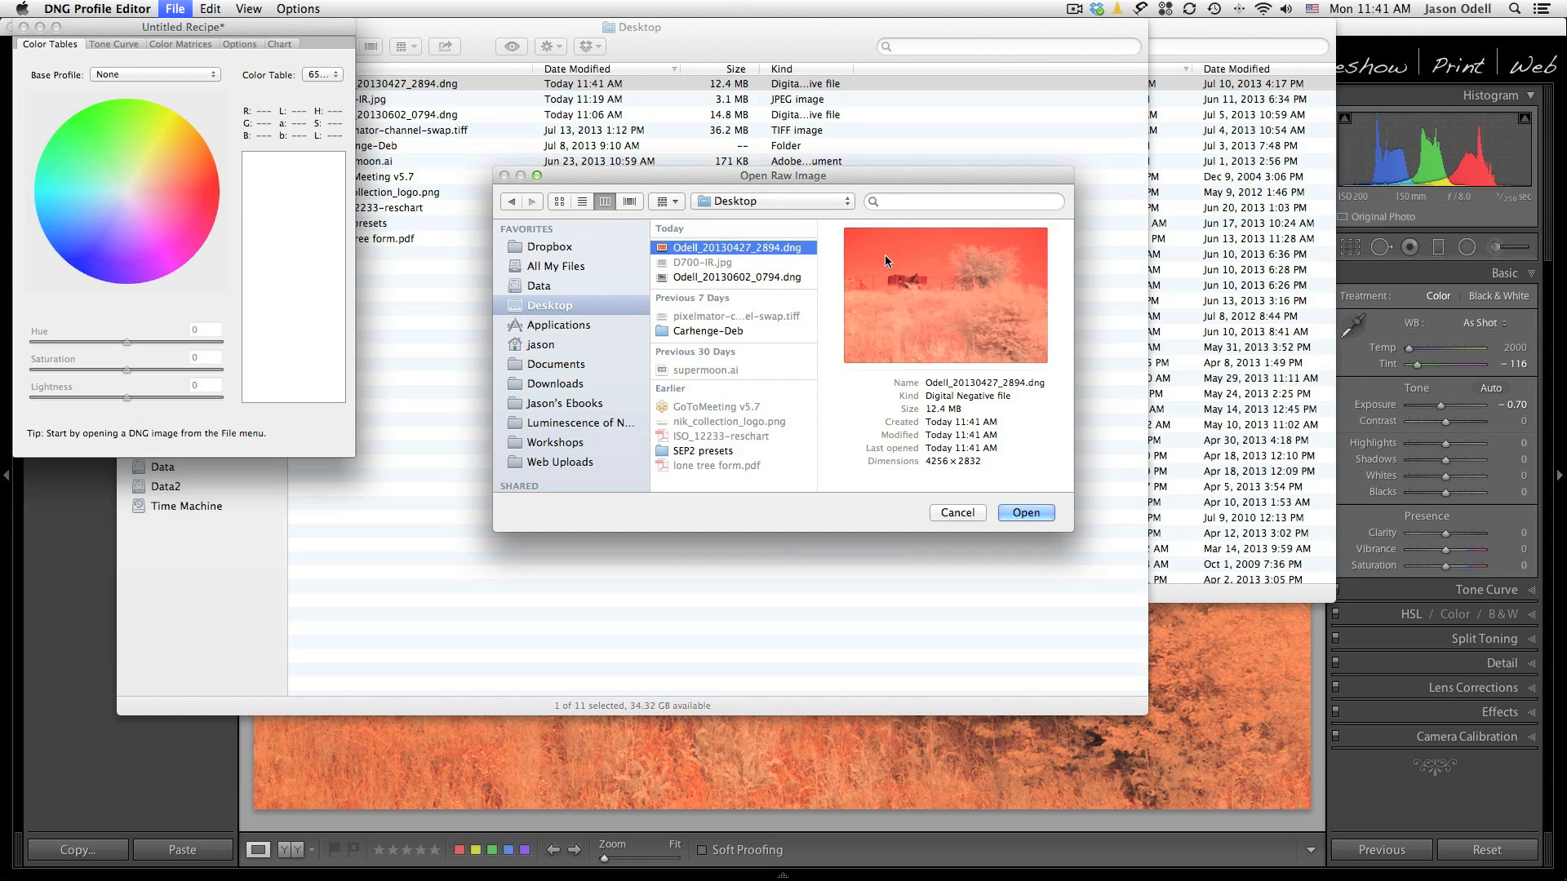
left_click(1028, 513)
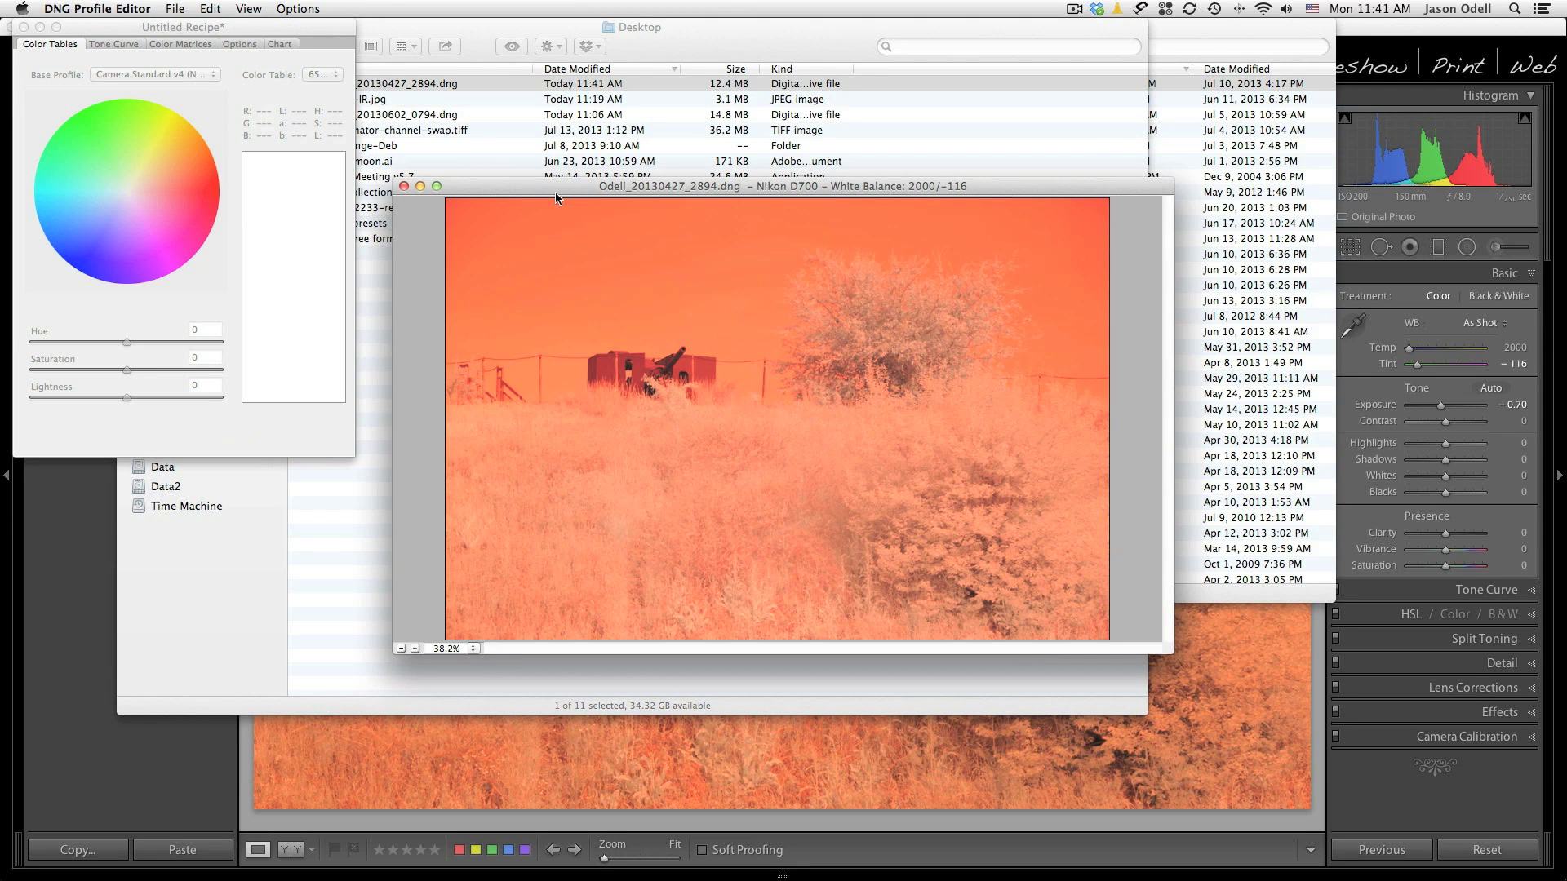
- Move the image window to the top, enlarge it, and reposition the recipe panel
left_click_drag(555, 193, 524, 47)
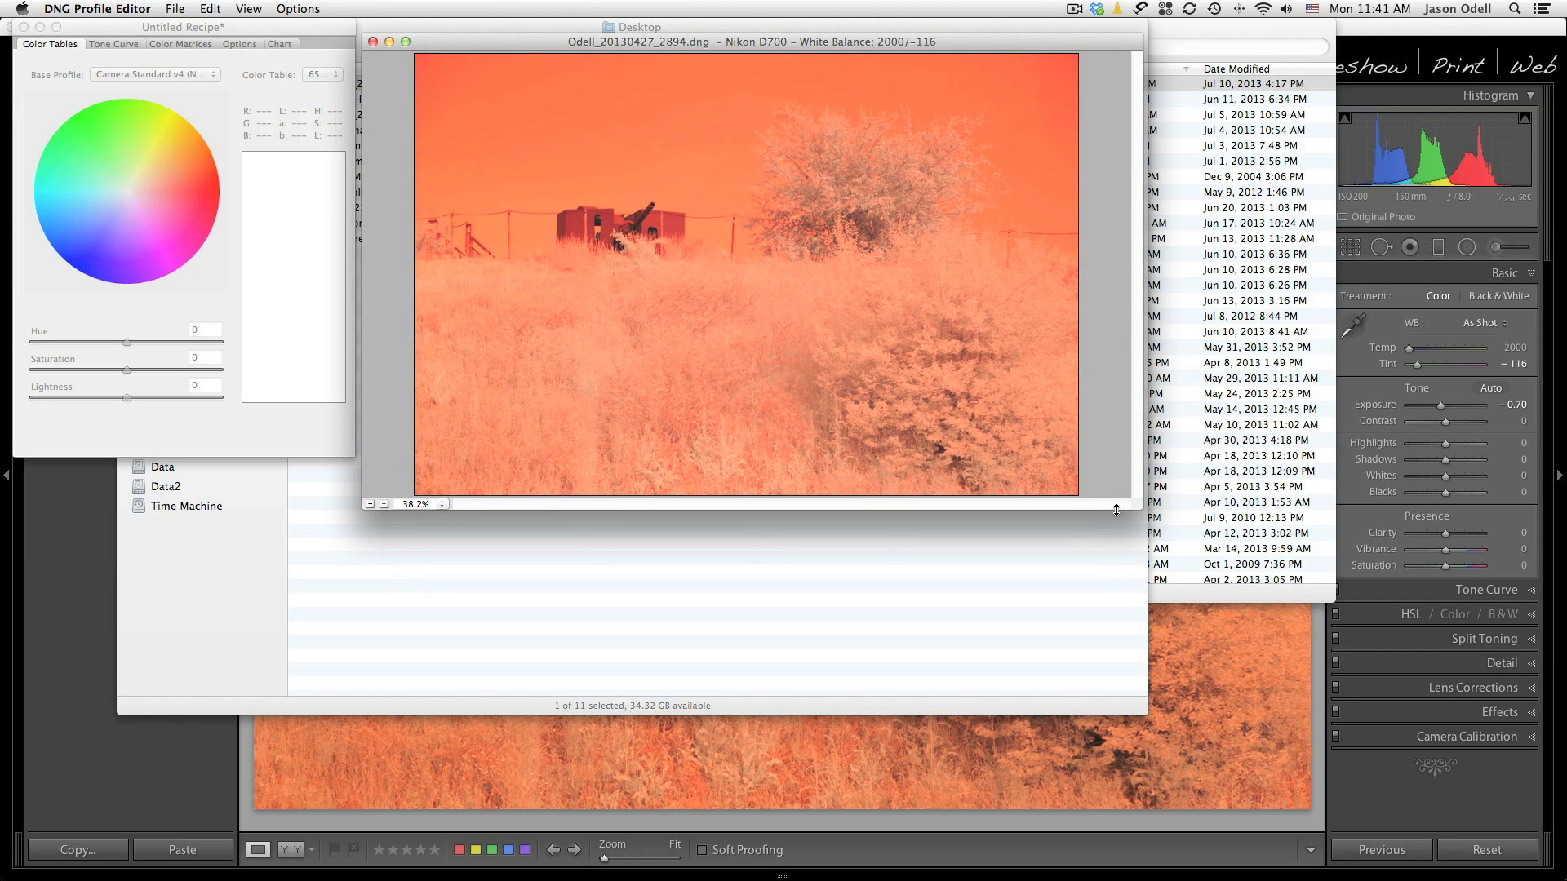
left_click_drag(1140, 507, 1490, 810)
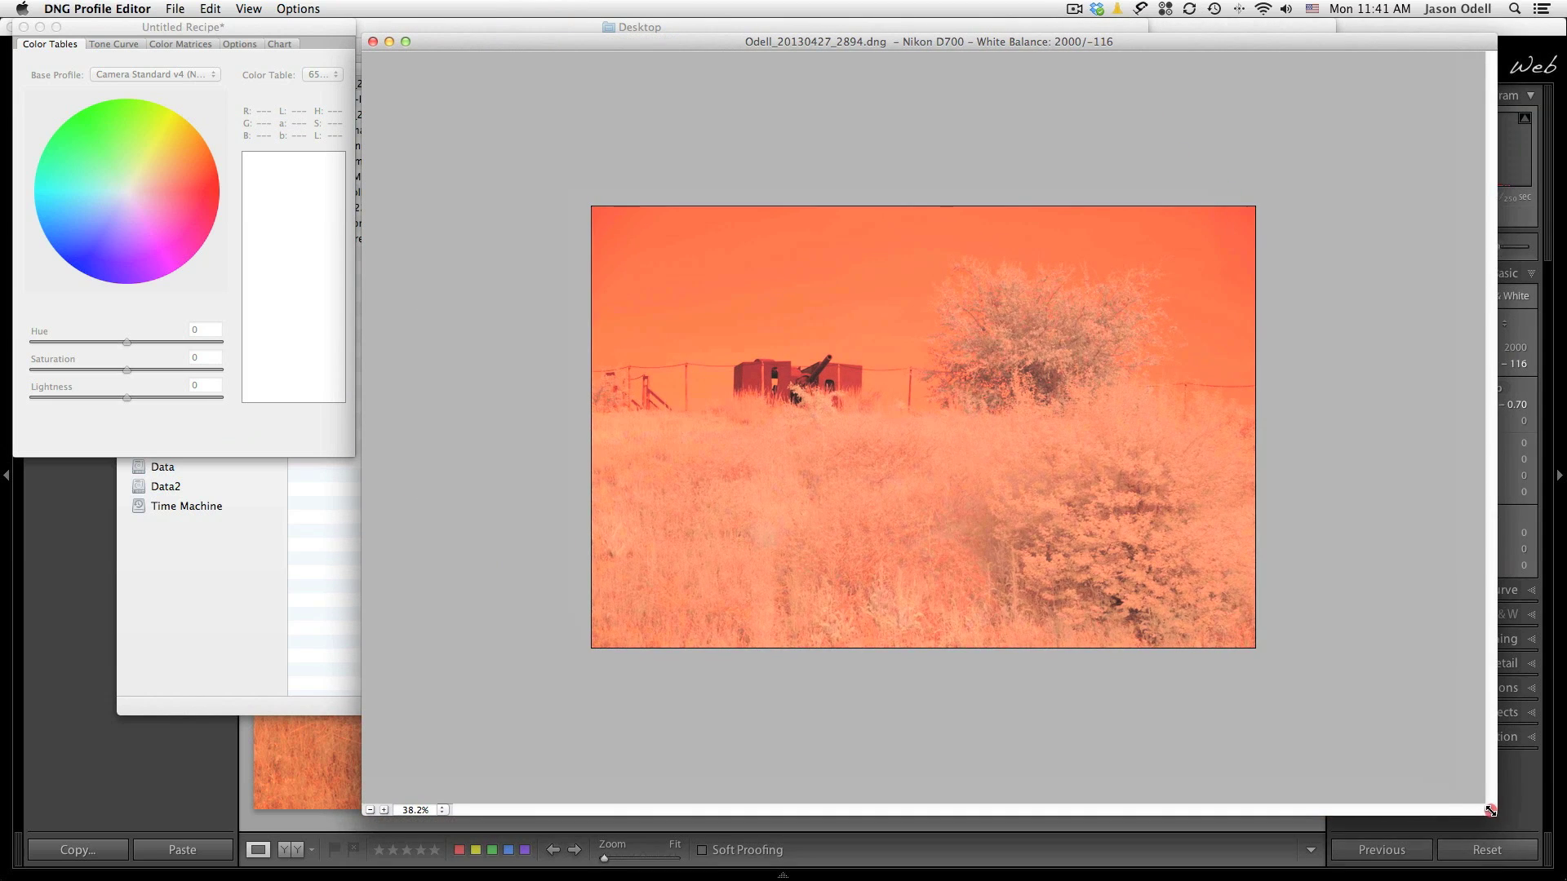
left_click_drag(201, 33, 297, 49)
left_click(144, 27)
left_click(326, 95)
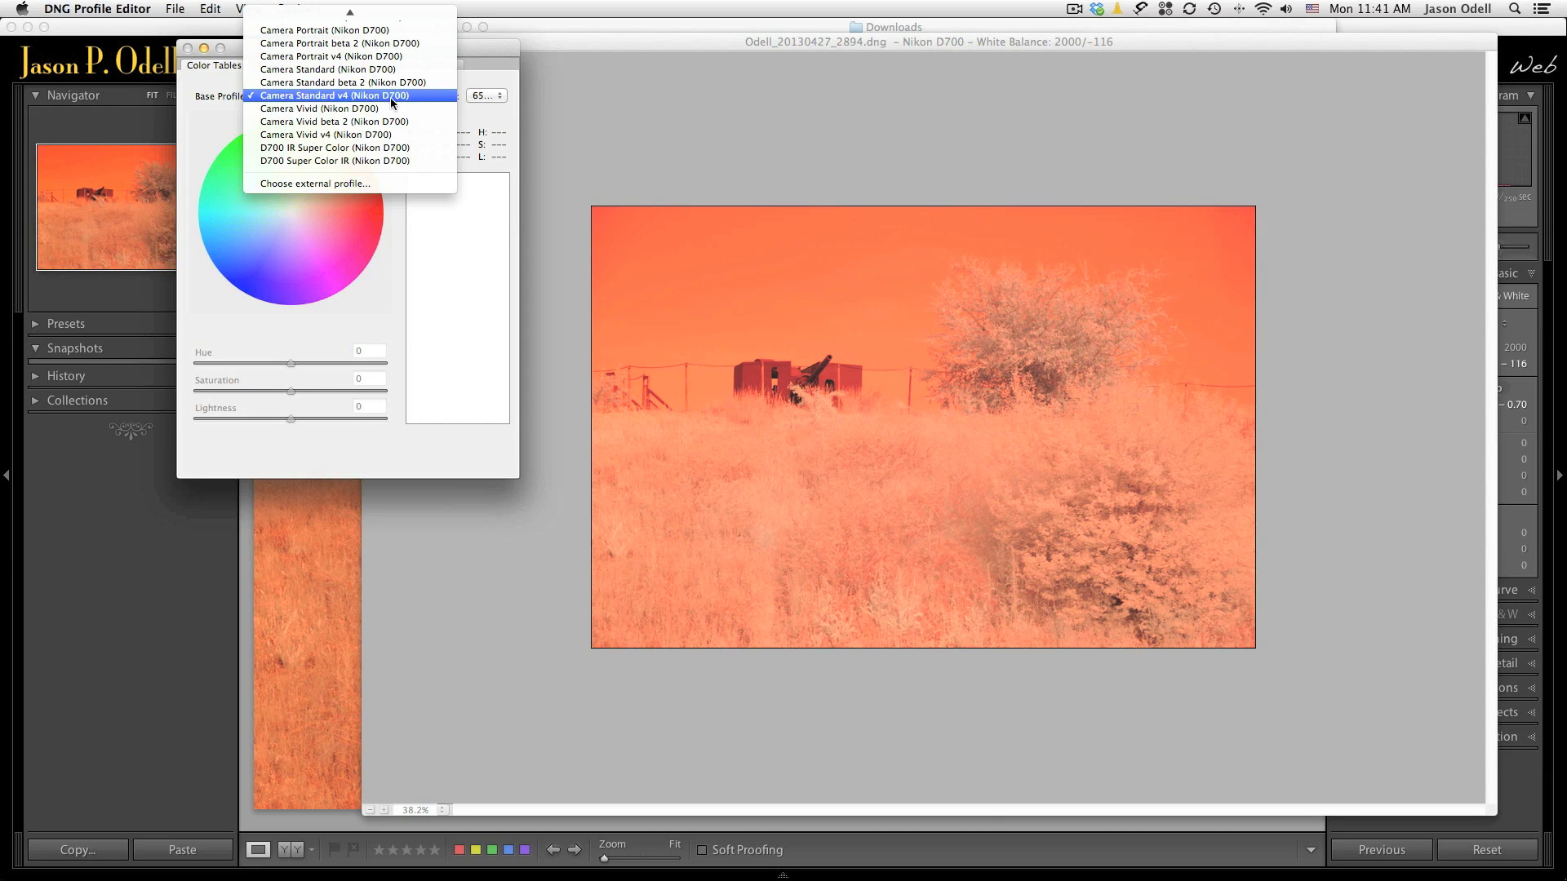
- Keep Camera Standard v4 as base and lower the calibration temperature and tint to -43
left_click(473, 70)
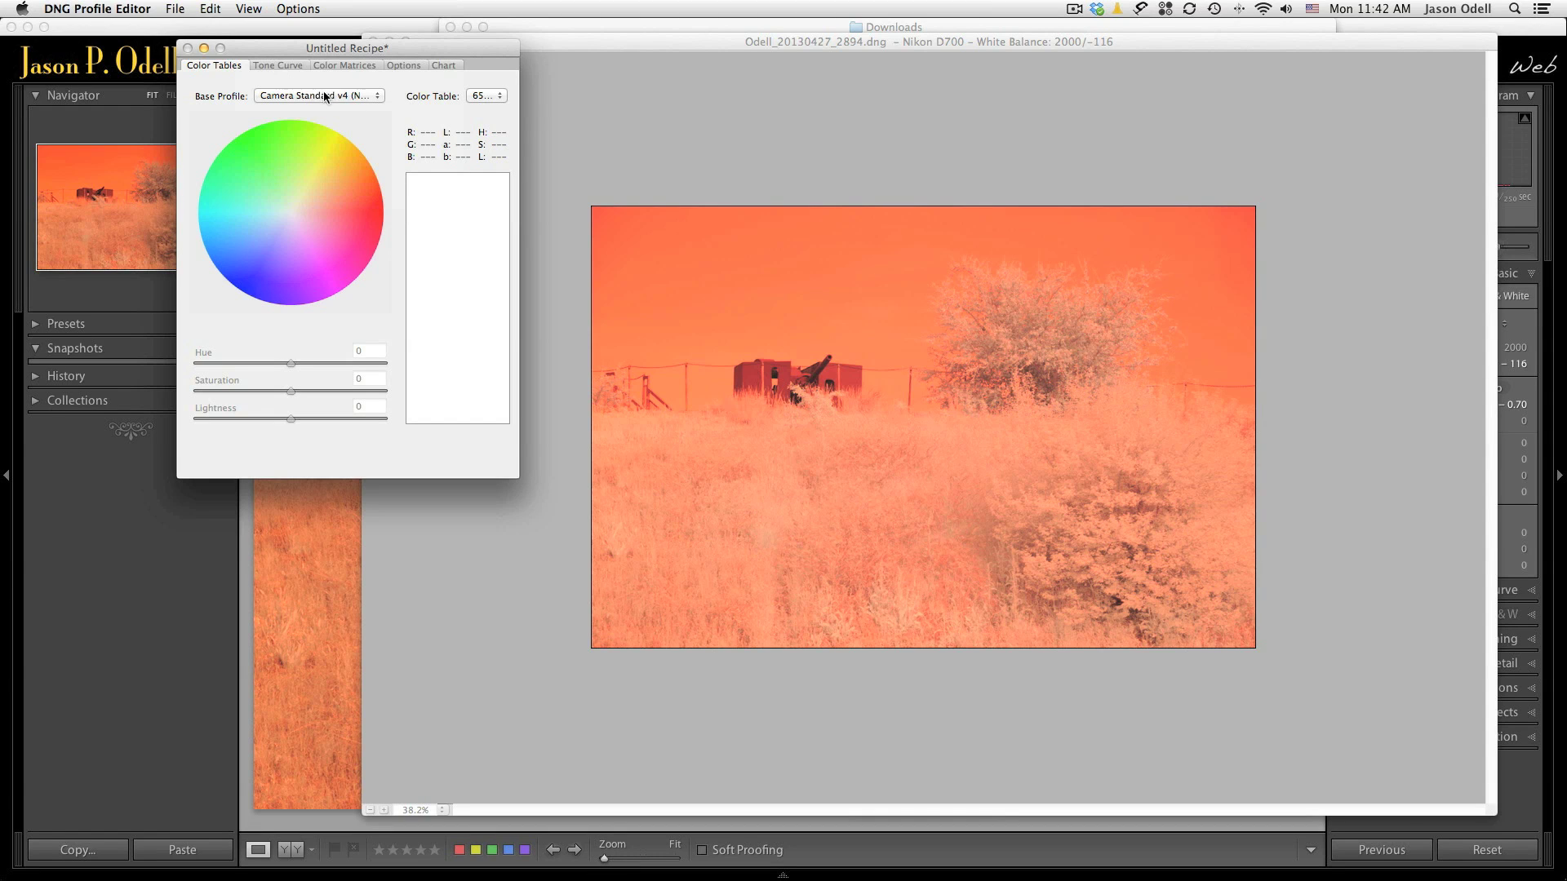
left_click(359, 66)
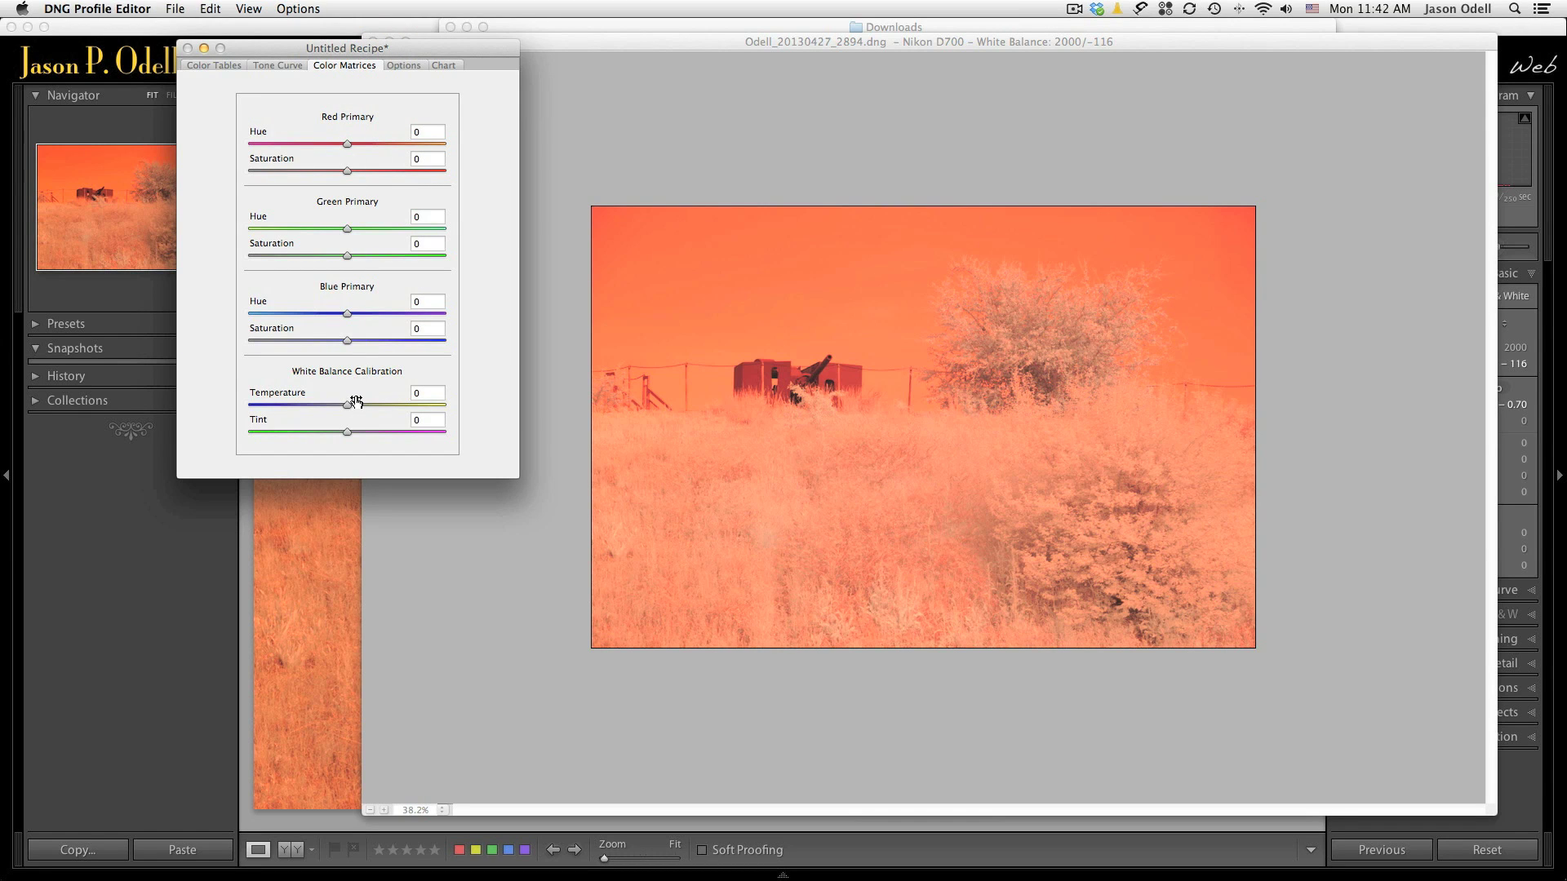
left_click_drag(350, 403, 266, 406)
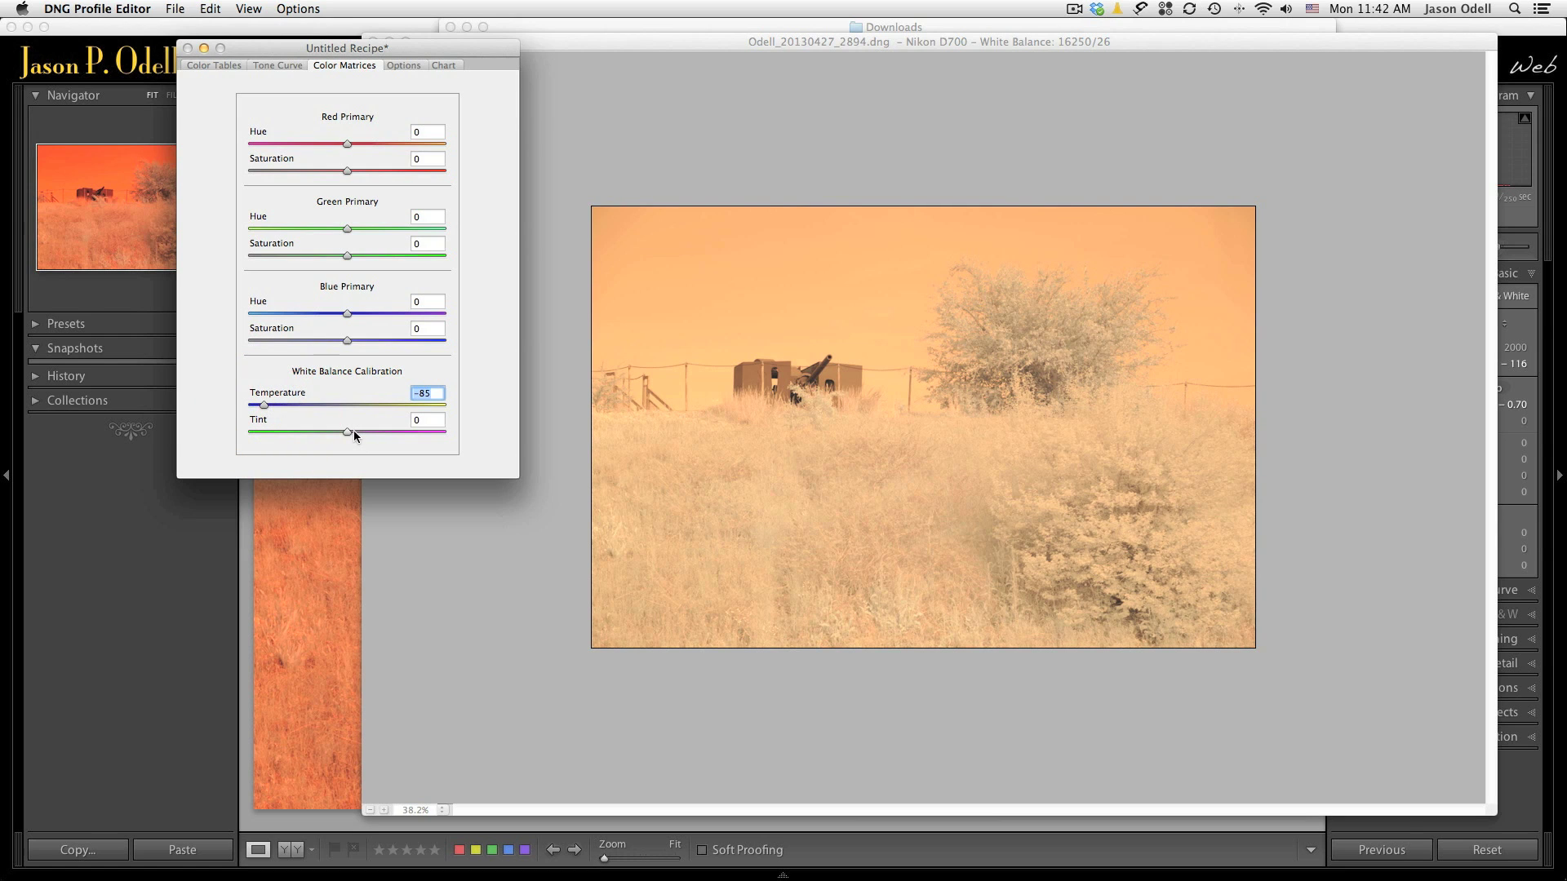
mouse_move(346, 431)
left_mouse_down()
mouse_move(365, 433)
mouse_move(295, 434)
mouse_move(332, 435)
left_mouse_up()
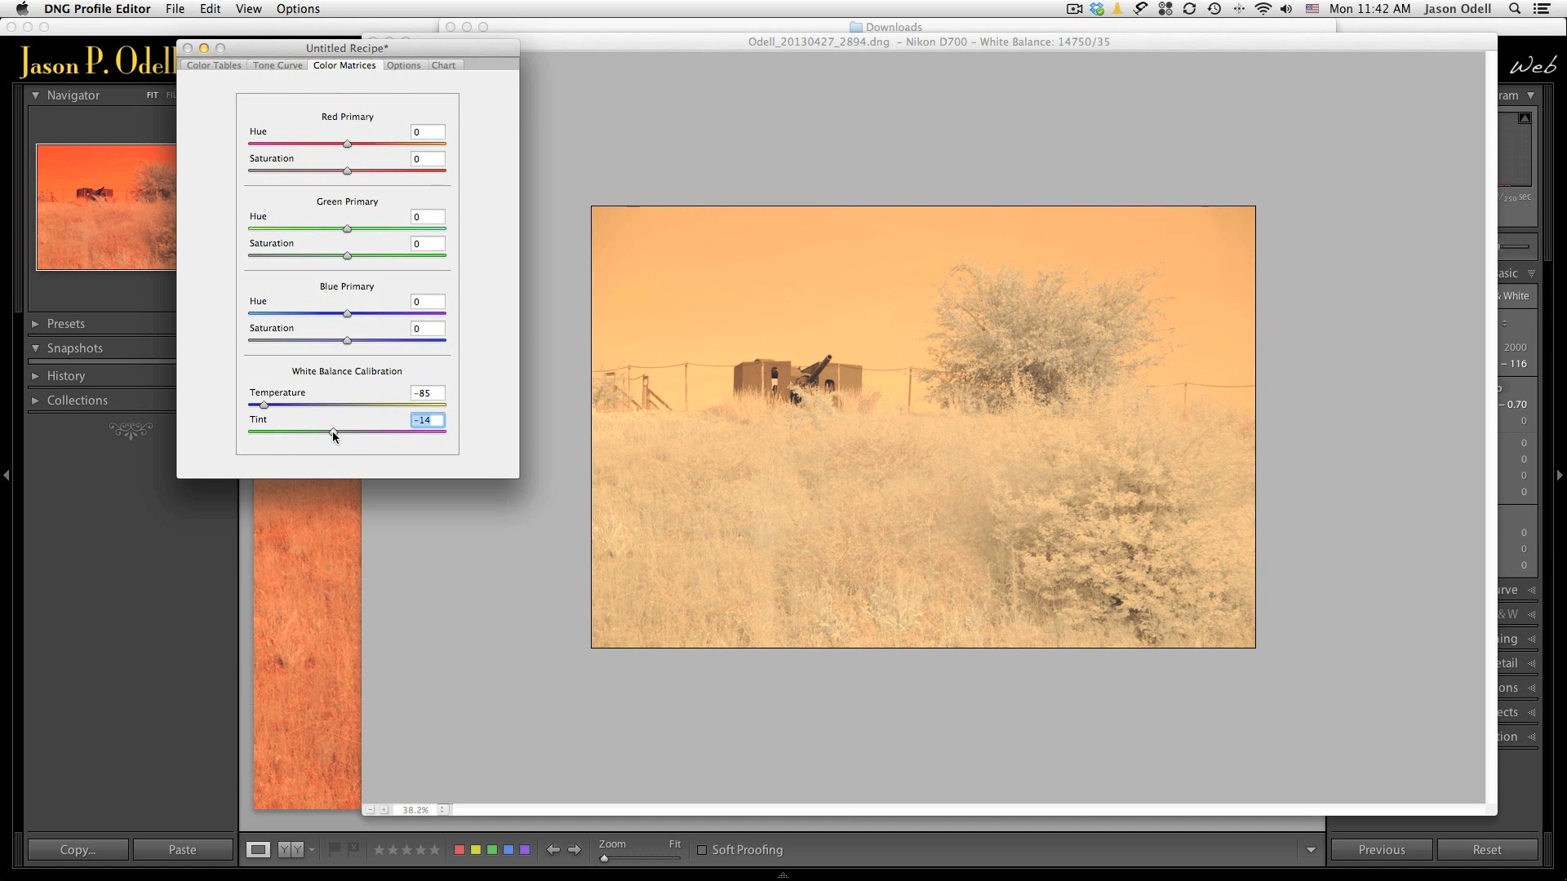
left_click(332, 432)
mouse_move(335, 433)
left_mouse_down()
mouse_move(377, 429)
mouse_move(297, 430)
mouse_move(322, 433)
left_mouse_up()
- Settle the White Balance Calibration at Temperature -87 and Tint 0
left_click(324, 430)
mouse_move(258, 405)
left_mouse_down()
mouse_move(230, 405)
mouse_move(258, 406)
left_mouse_up()
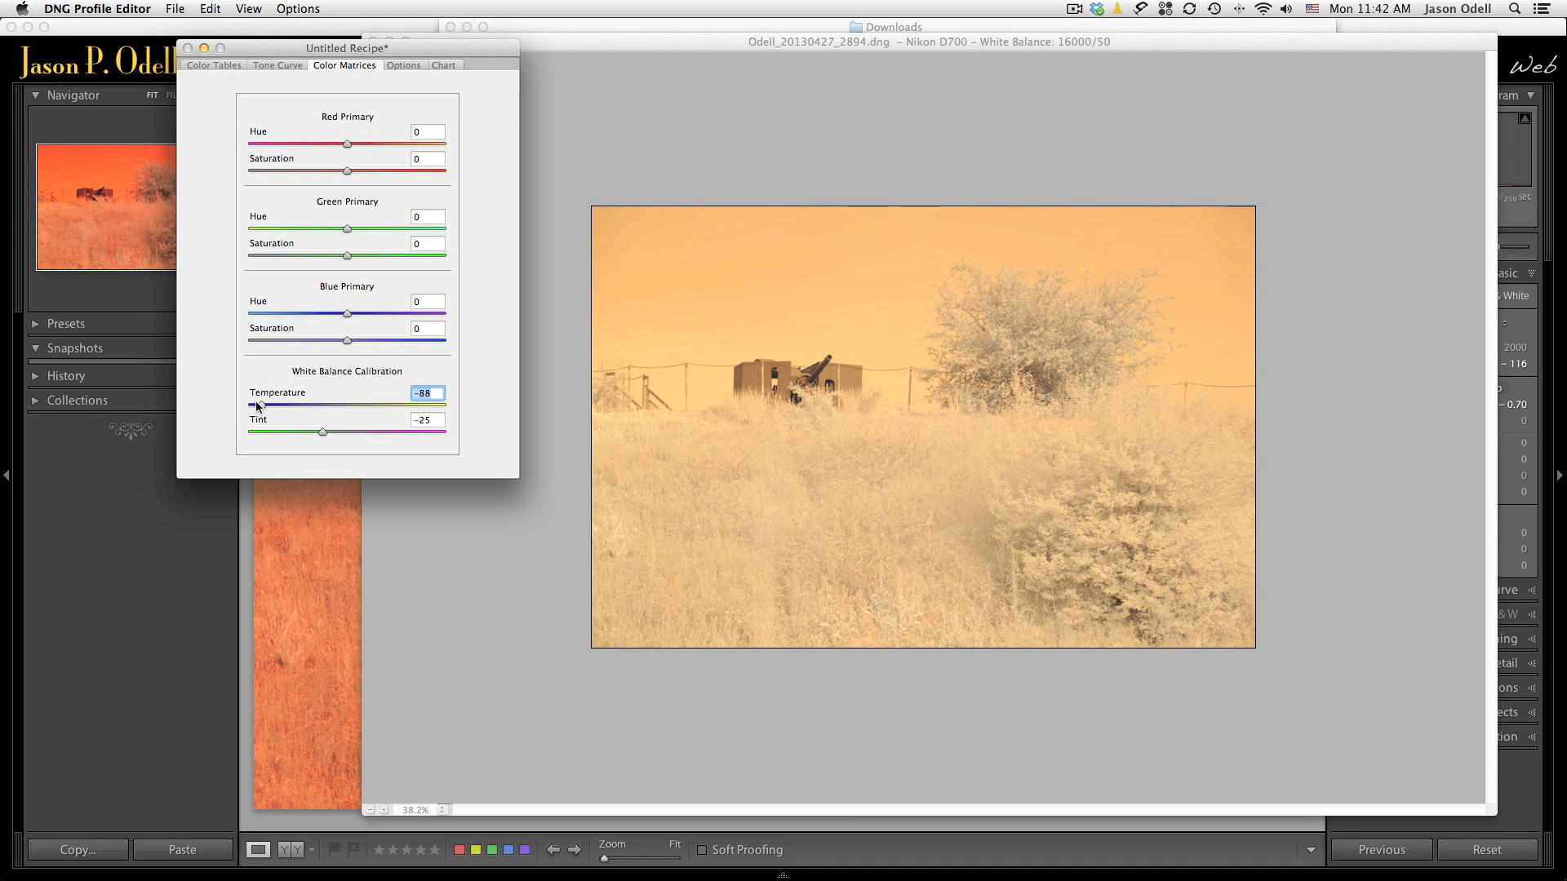
left_click(254, 400)
left_click(424, 420)
type("0")
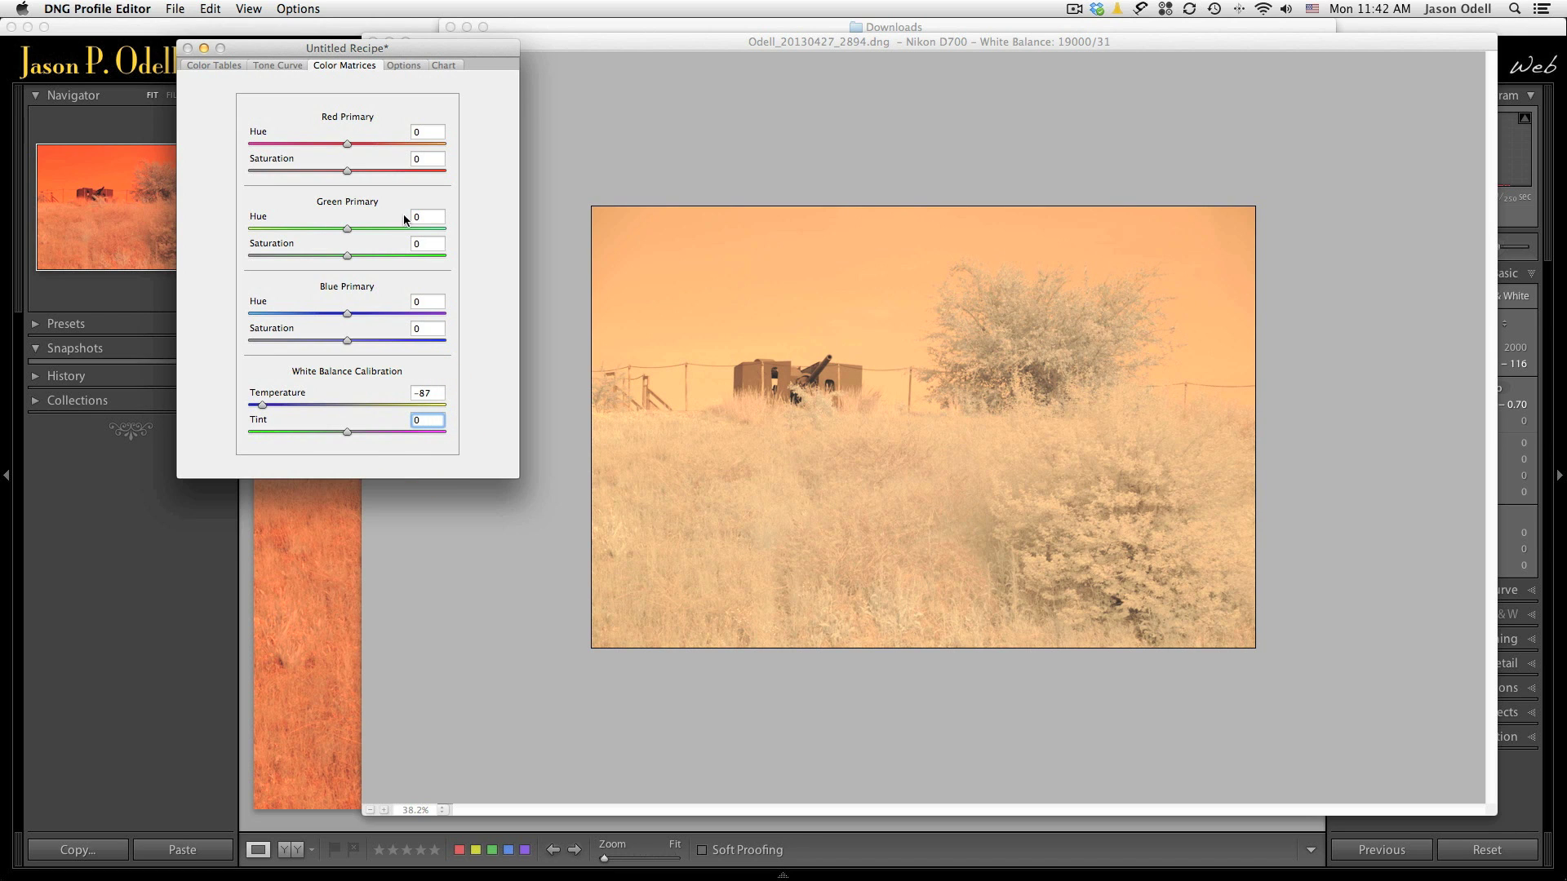
left_click(404, 65)
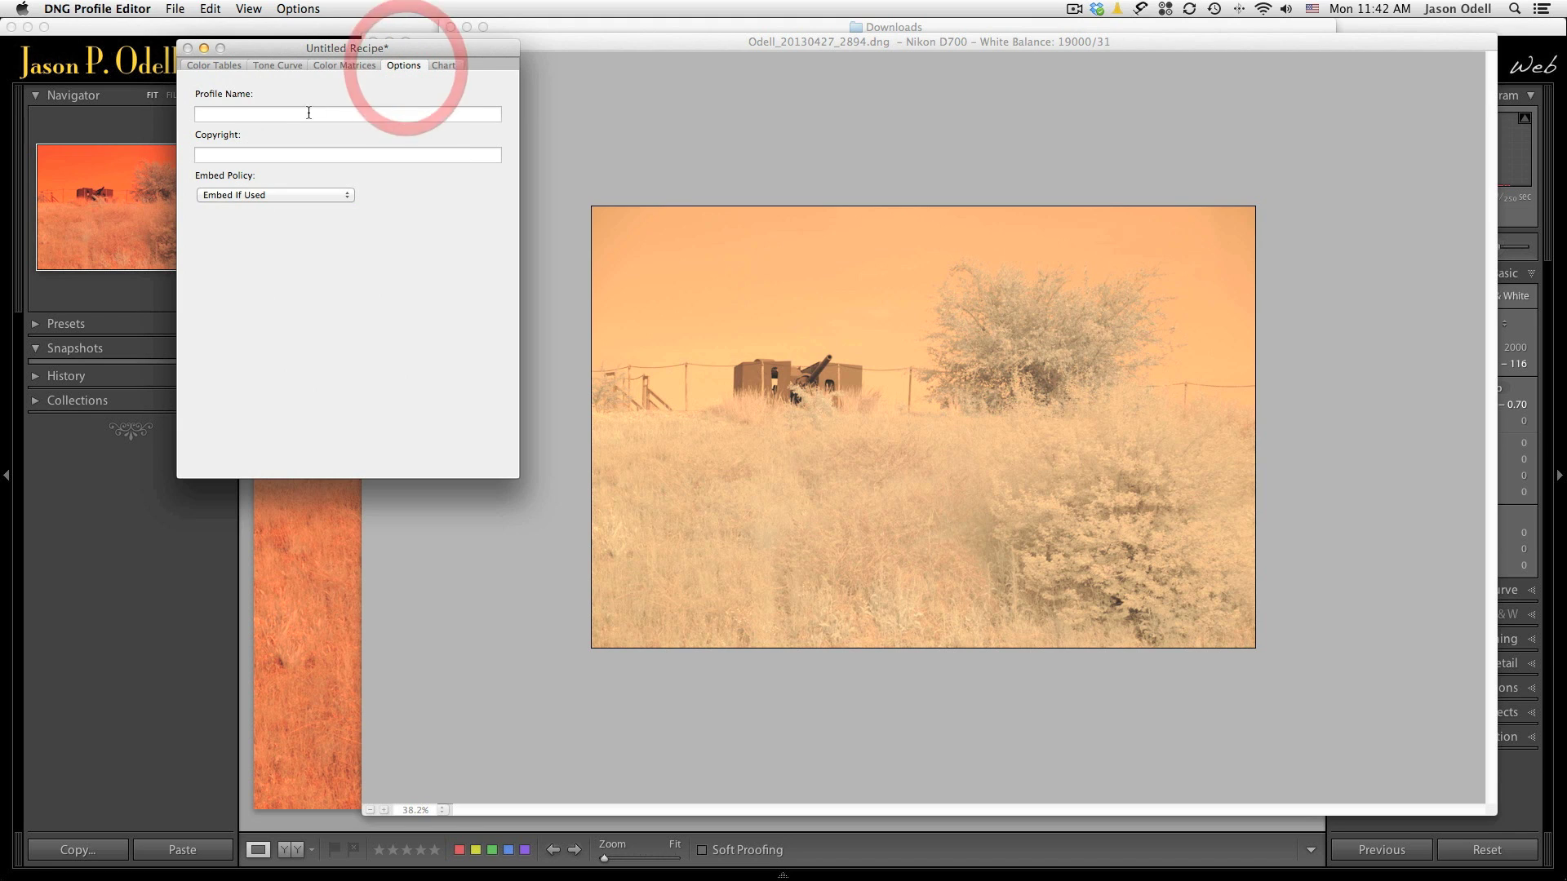
- Enter 'Super Color Infrared D700' as the profile name
left_click(275, 112)
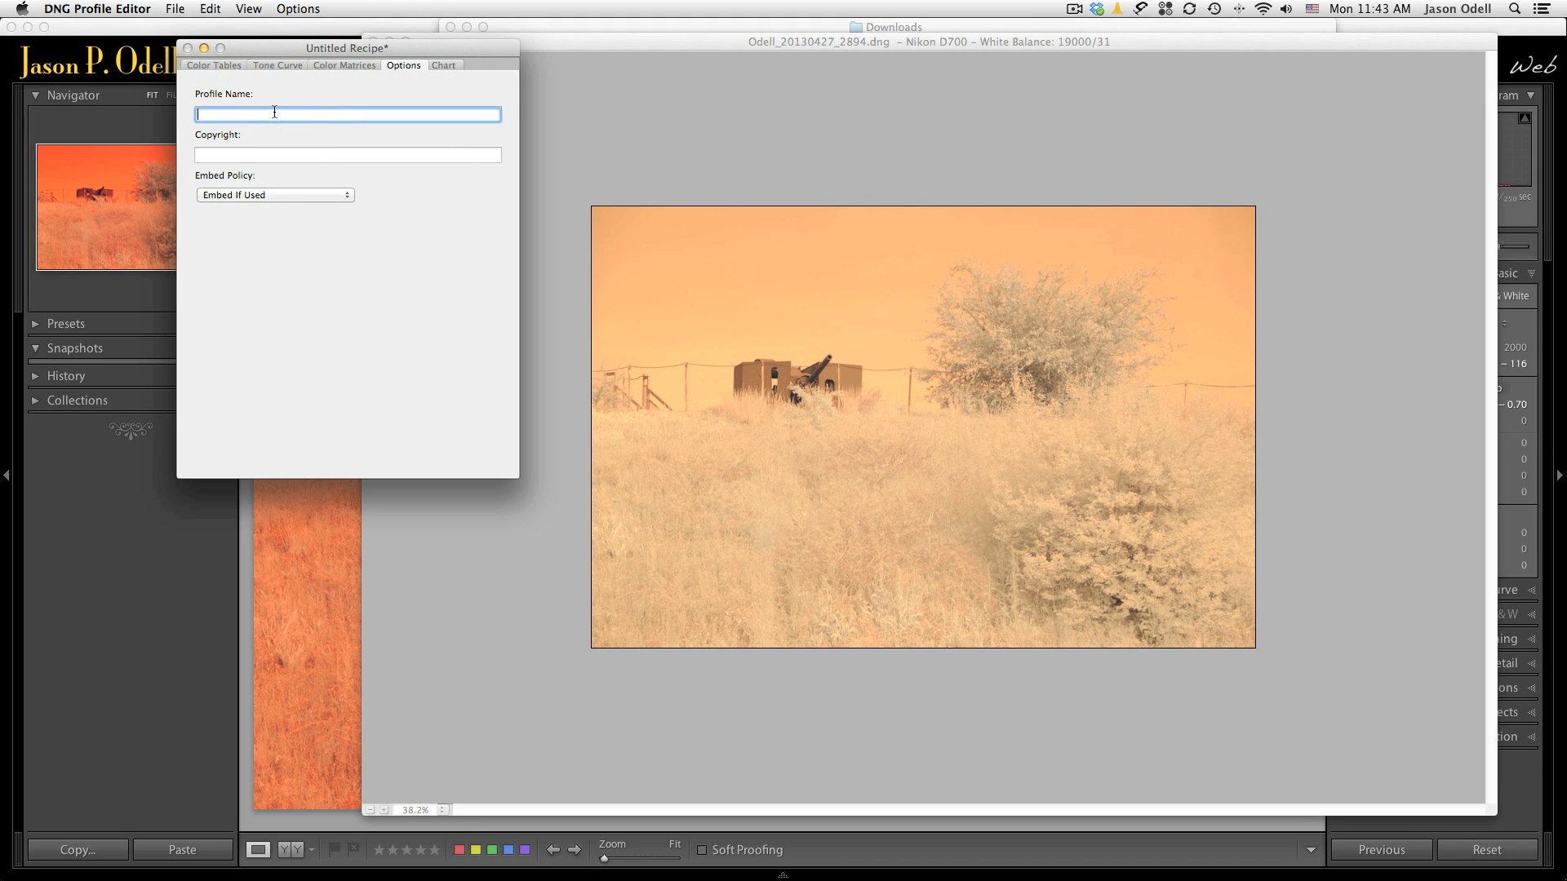
type("Super Color")
key("BackSpace")
type("or Infrared")
type("D700")
left_click(180, 8)
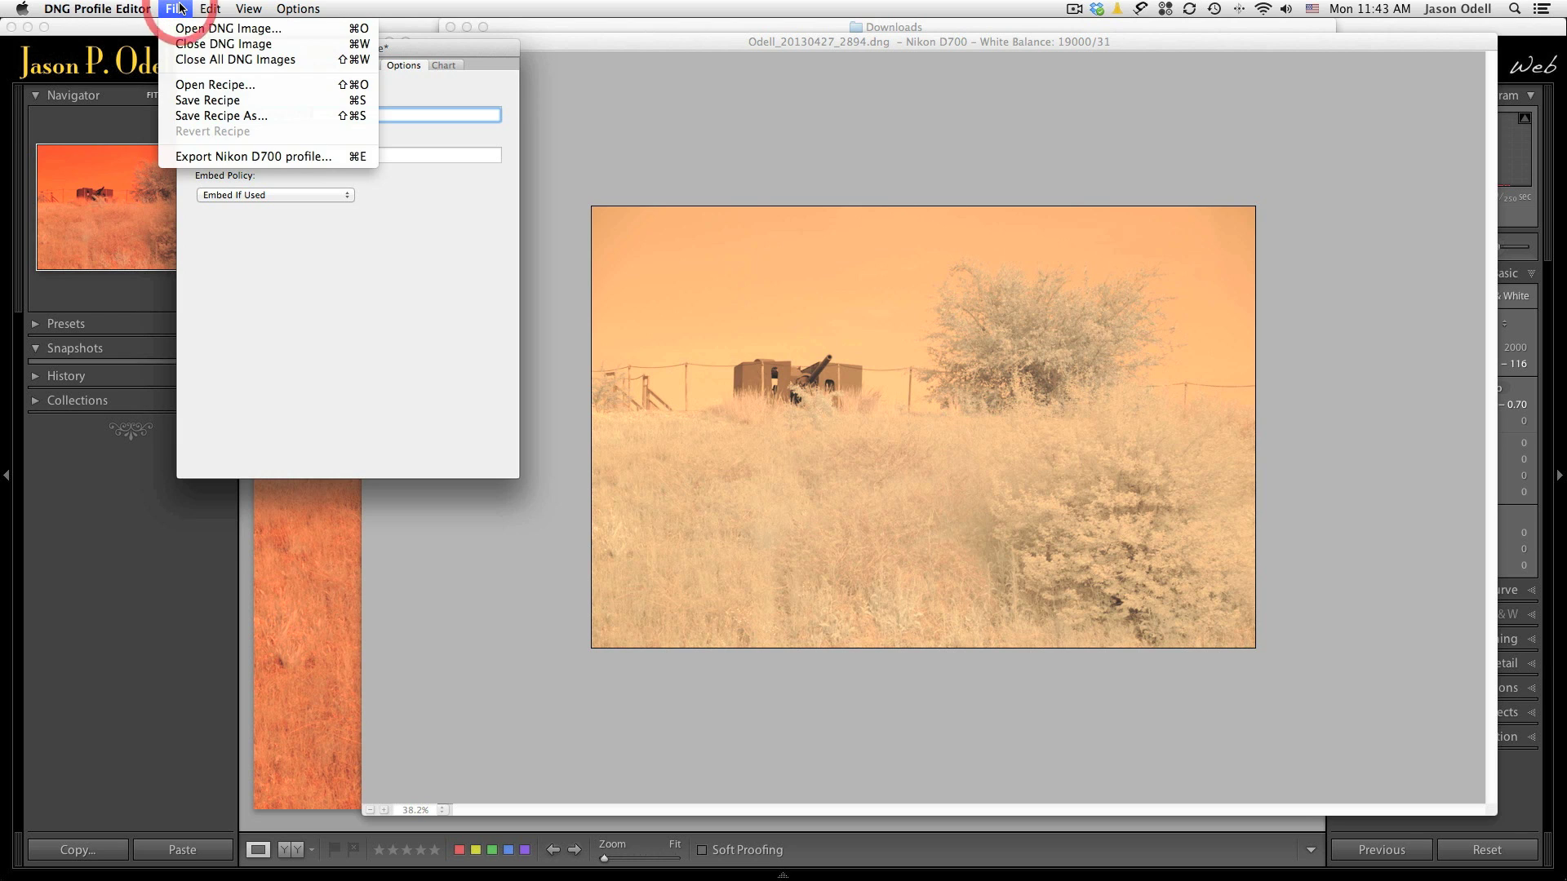
- Export the profile as 'Nikon D700 Super Color Infrared', then quit without saving the recipe
left_click(278, 155)
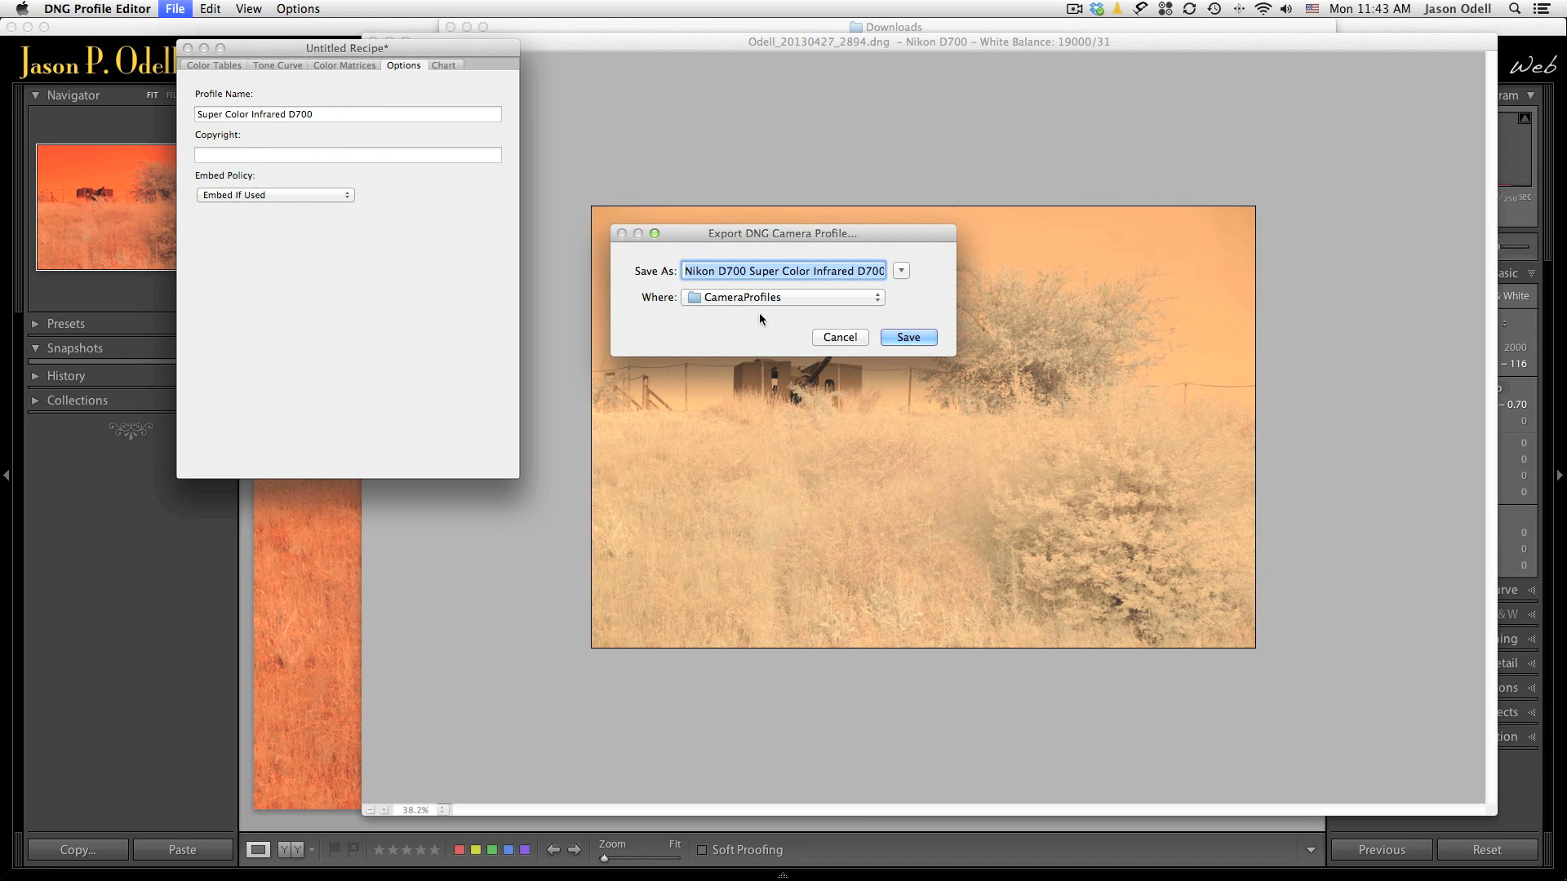
left_click_drag(859, 270, 966, 268)
key("BackSpace")
key("BackSpace")
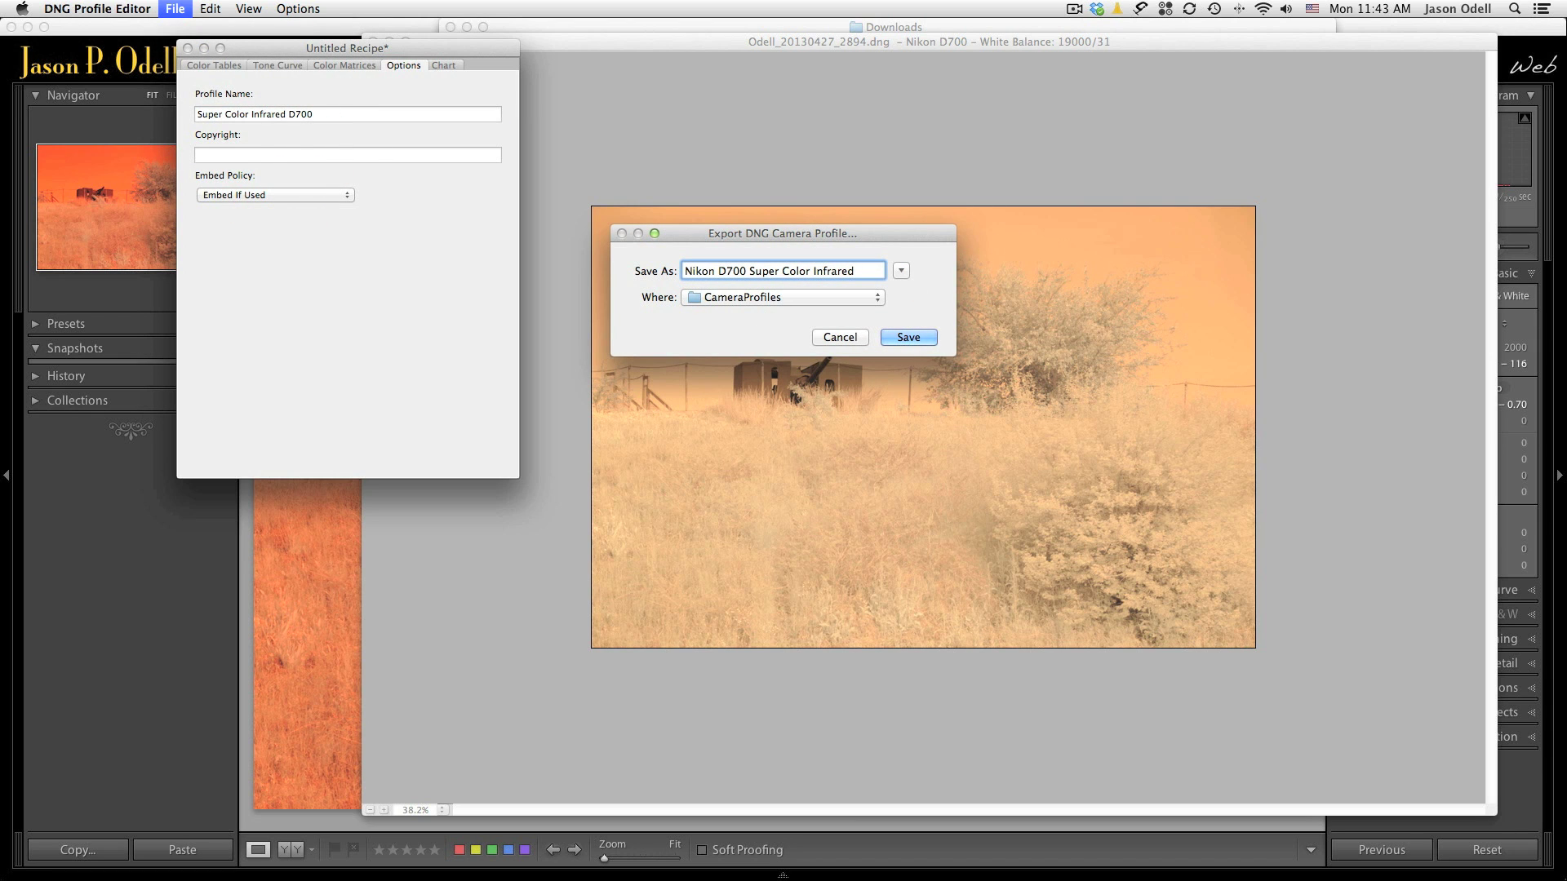
left_click(908, 337)
left_click(898, 388)
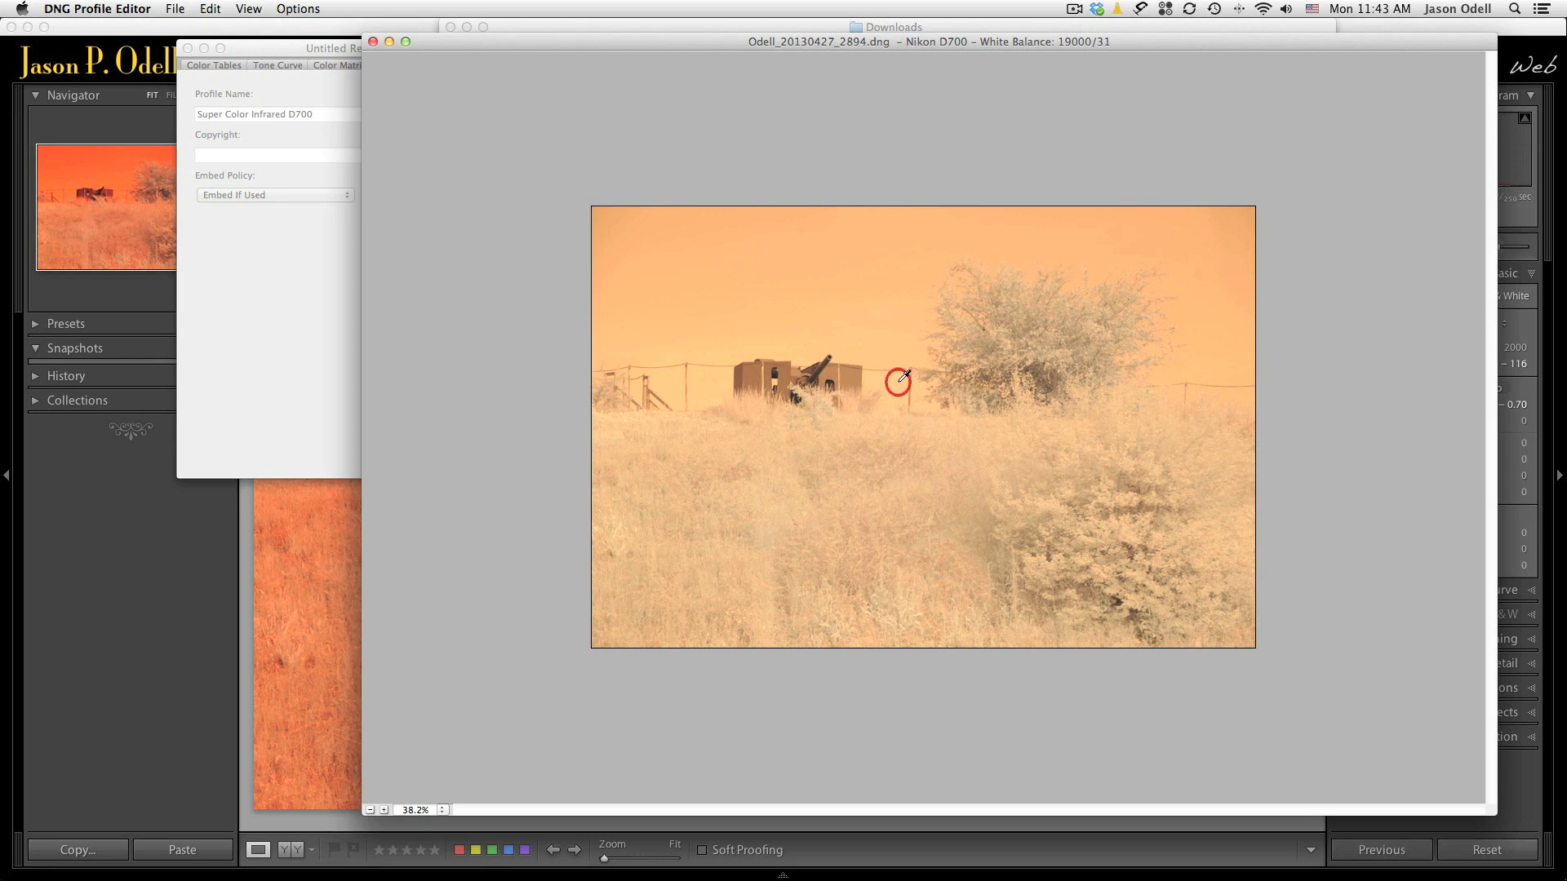
key("super+q")
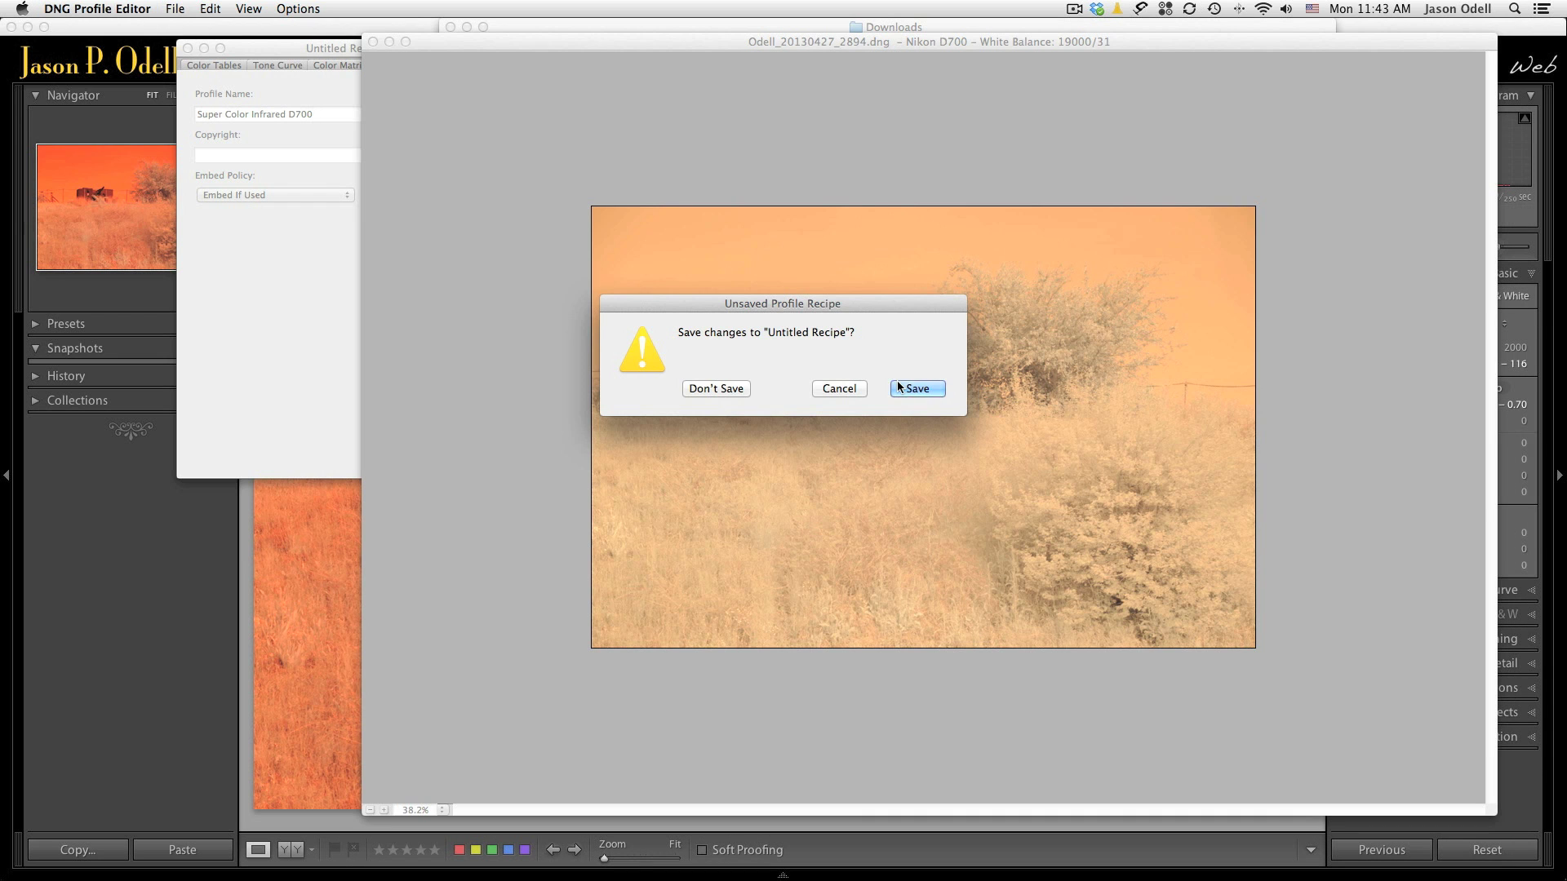
left_click(735, 388)
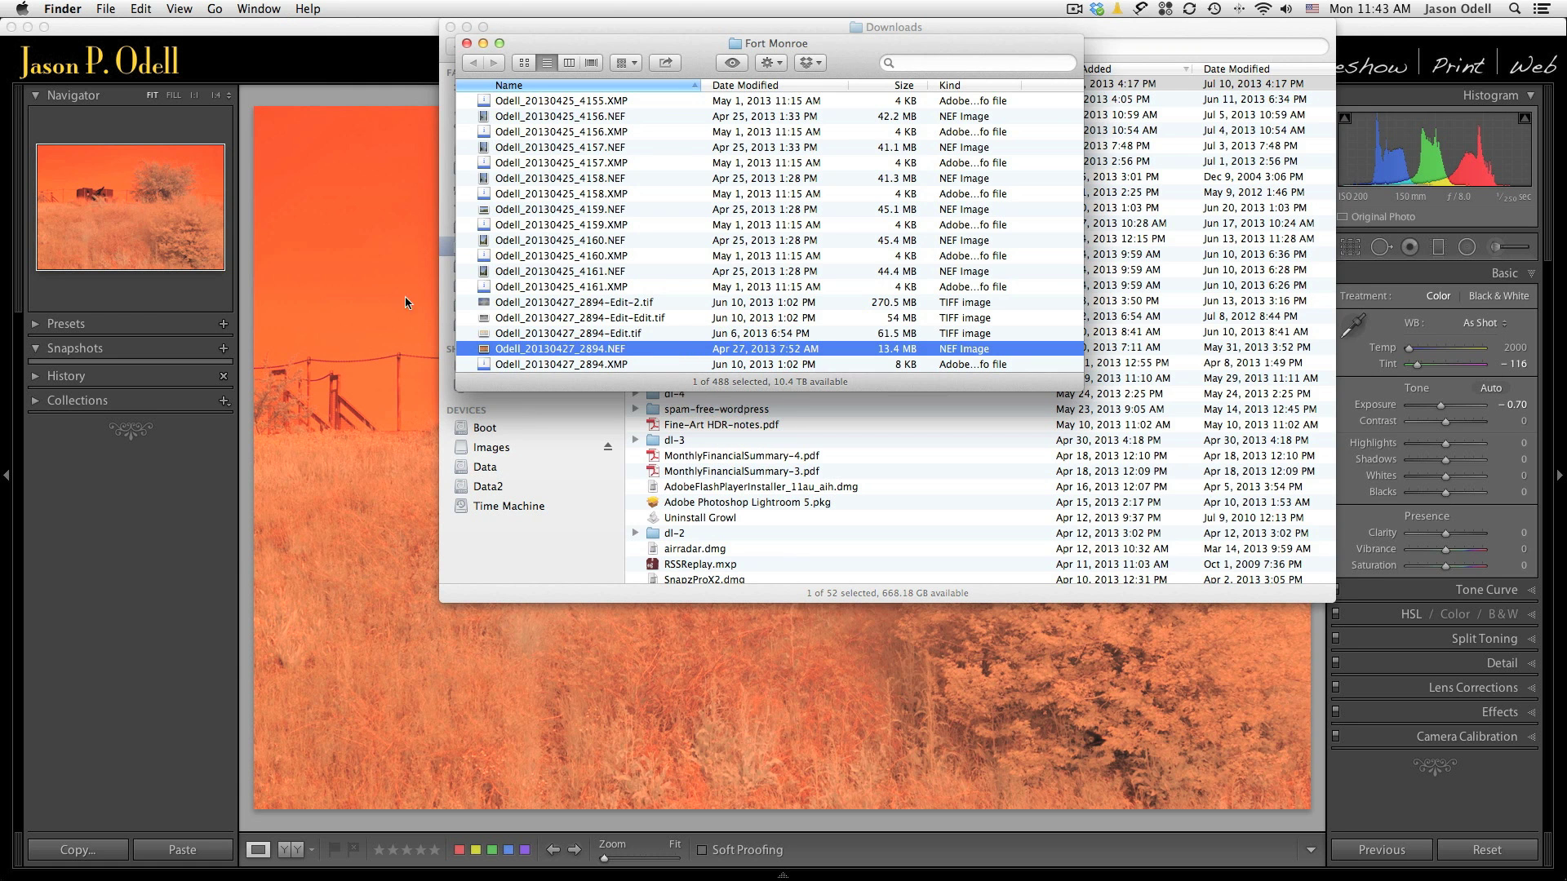
- Close the Fort Monroe and Downloads Finder windows and bring Lightroom forward
left_click(466, 42)
left_click(406, 32)
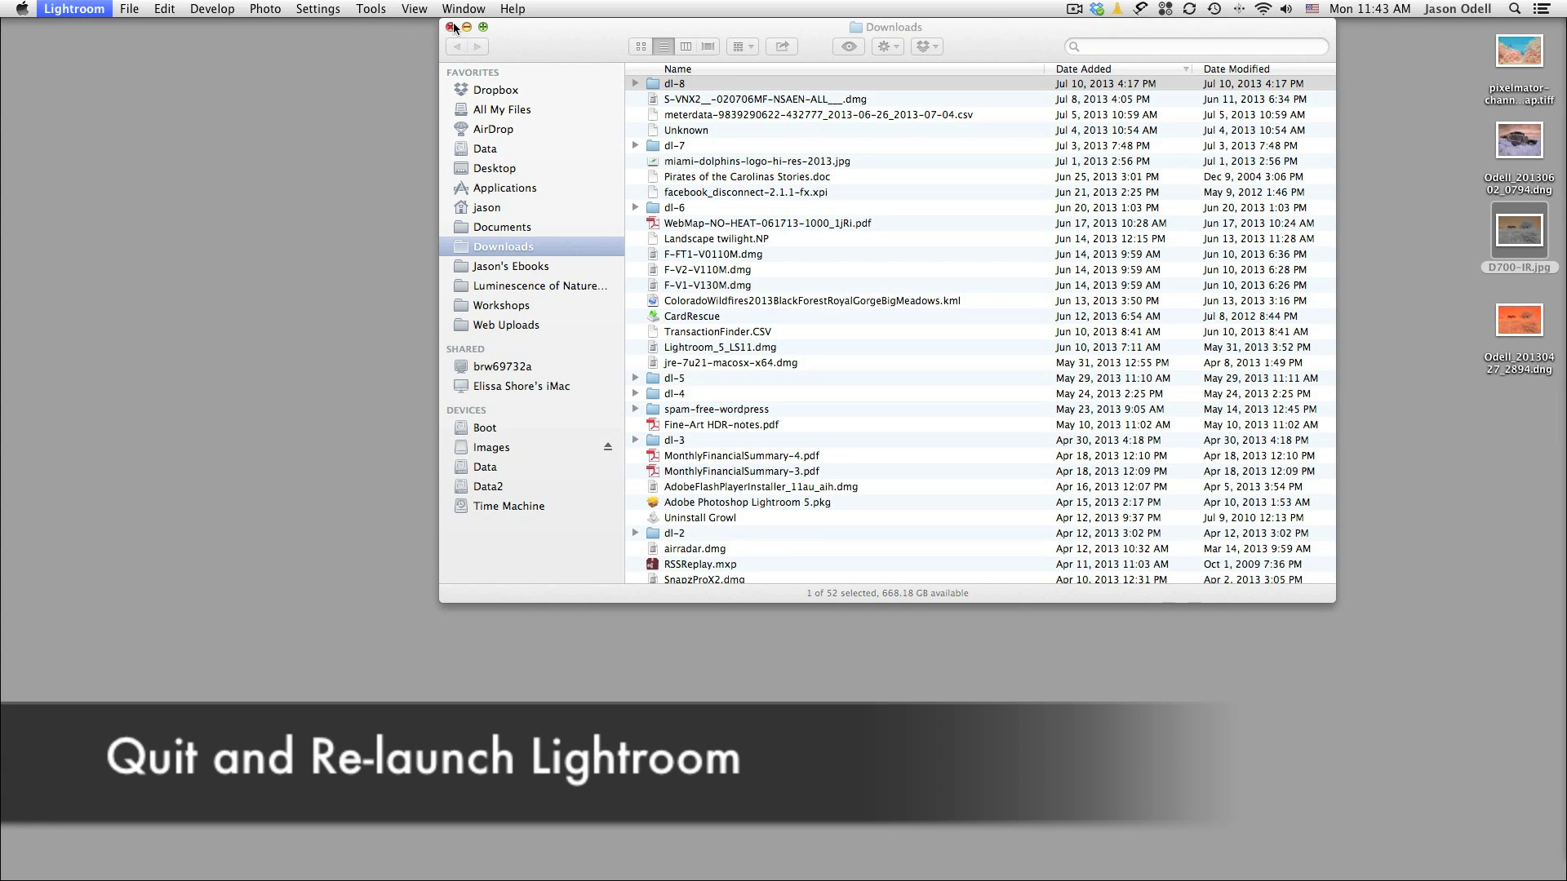
left_click(453, 26)
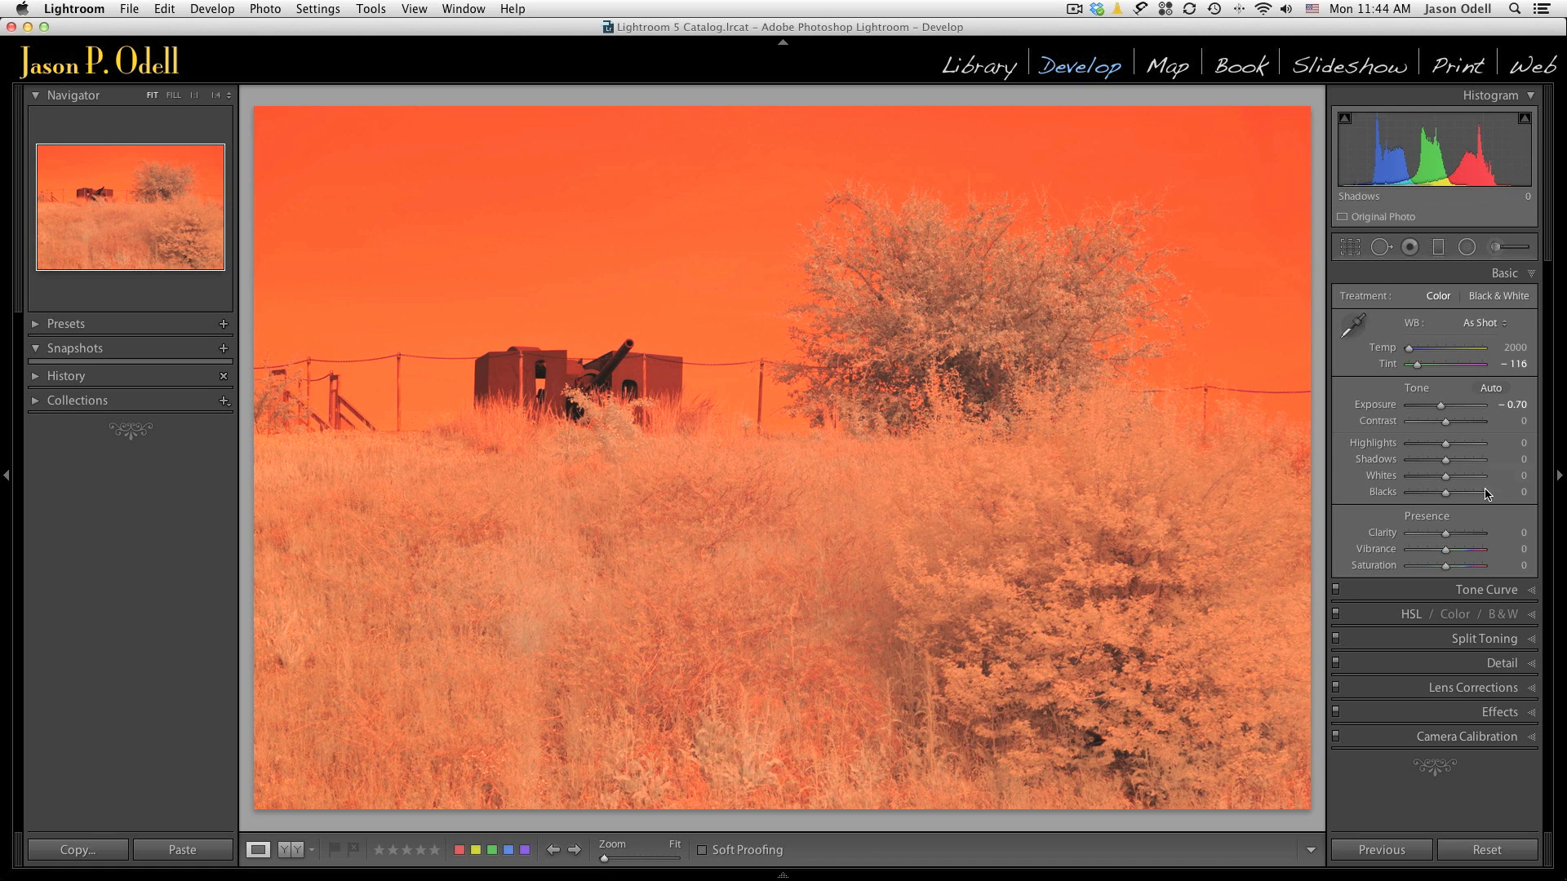
- Apply the Super Color Infrared D700 calibration profile and cool Temp to about 3990
left_click(1448, 742)
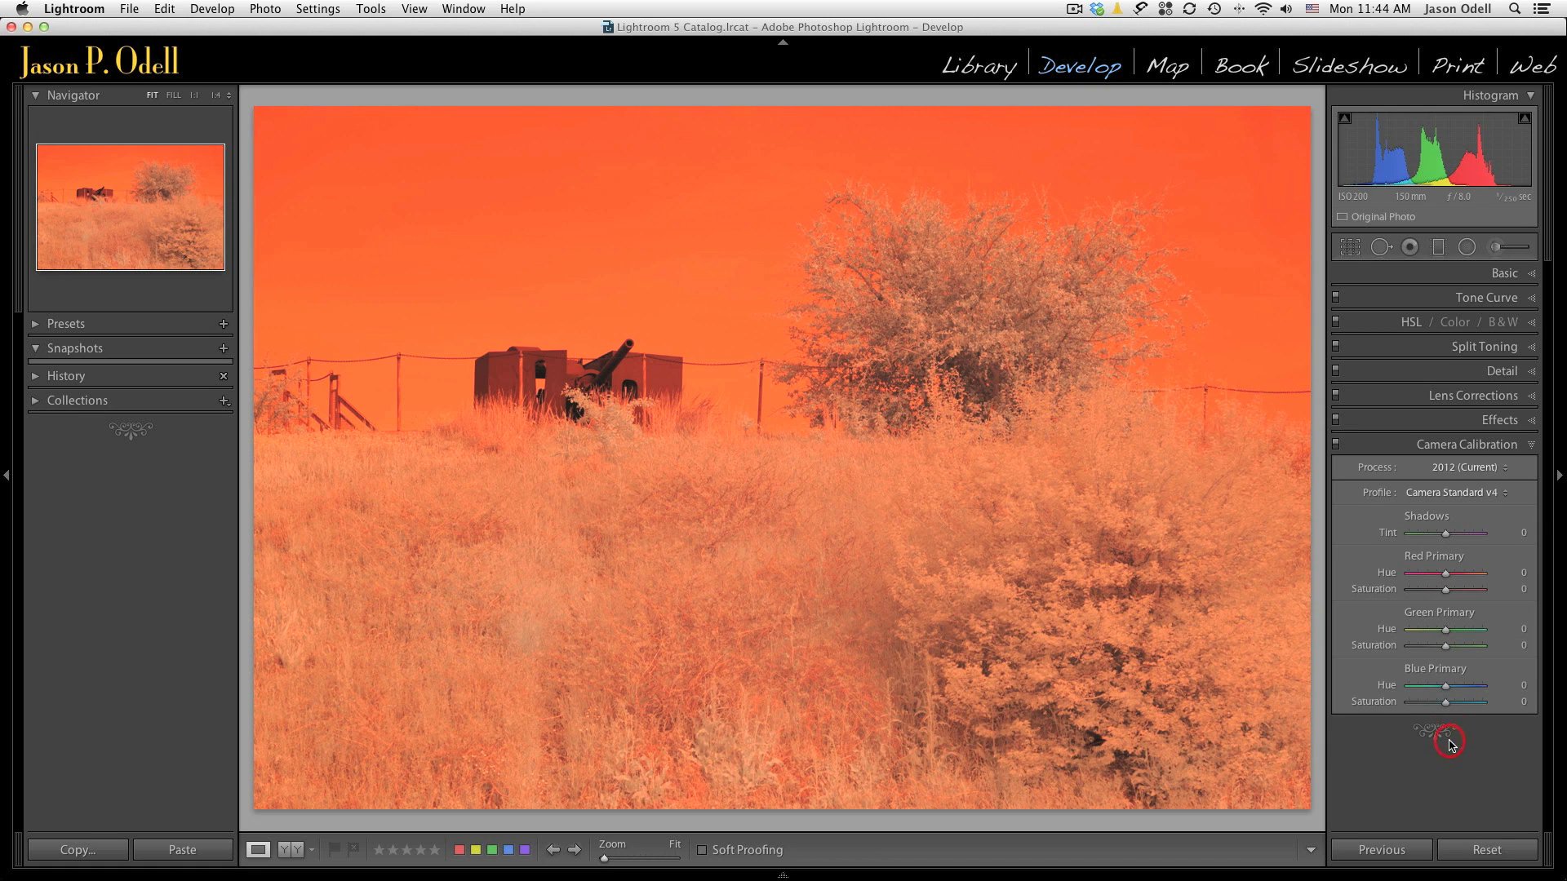
left_click(1477, 493)
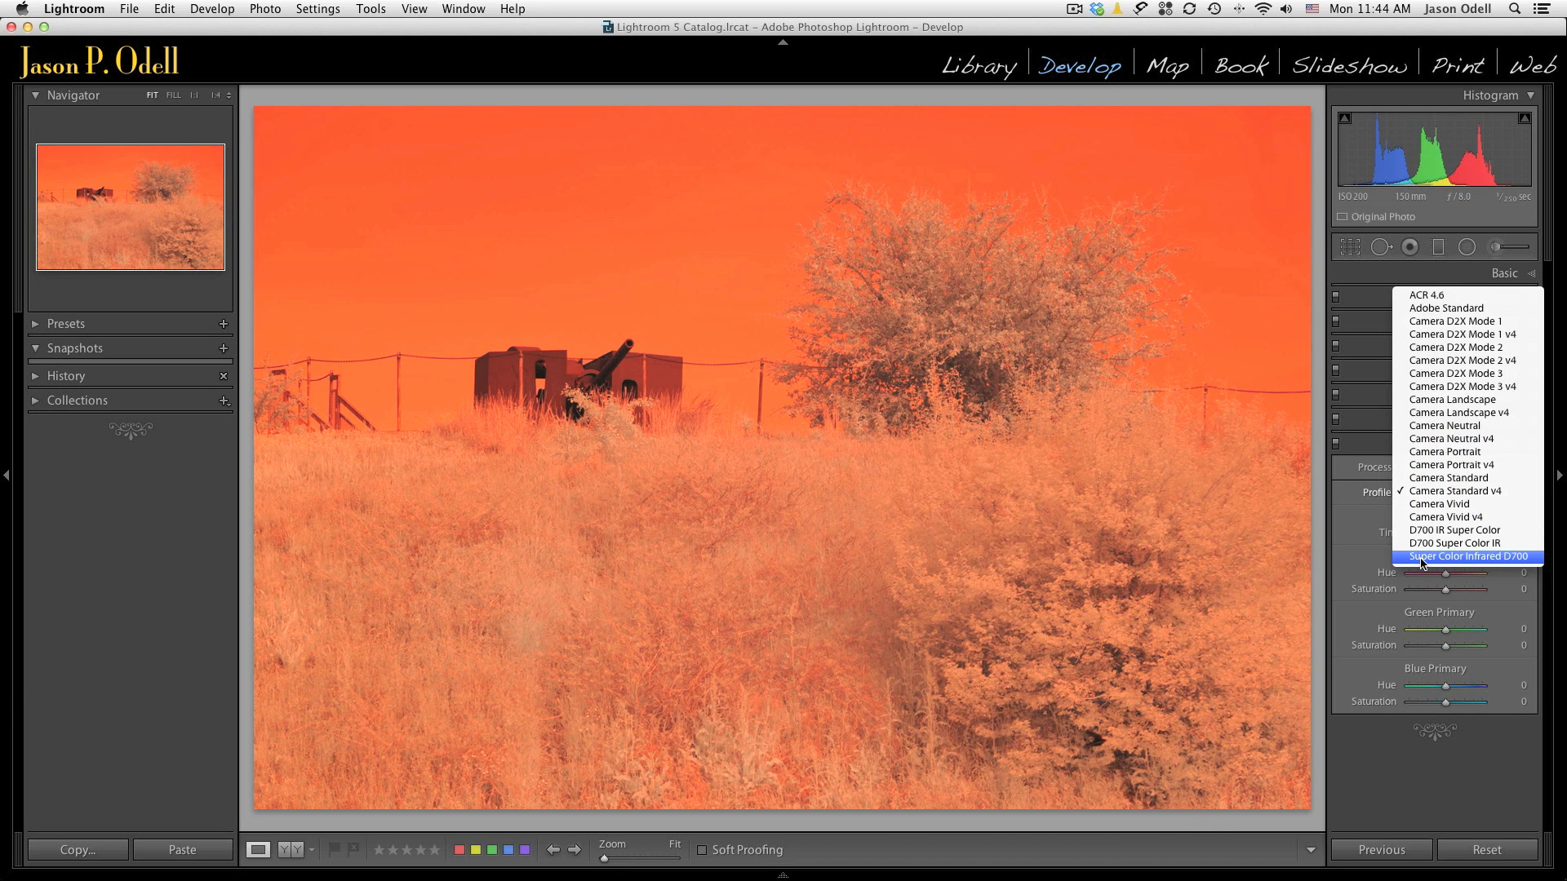
left_click(1478, 556)
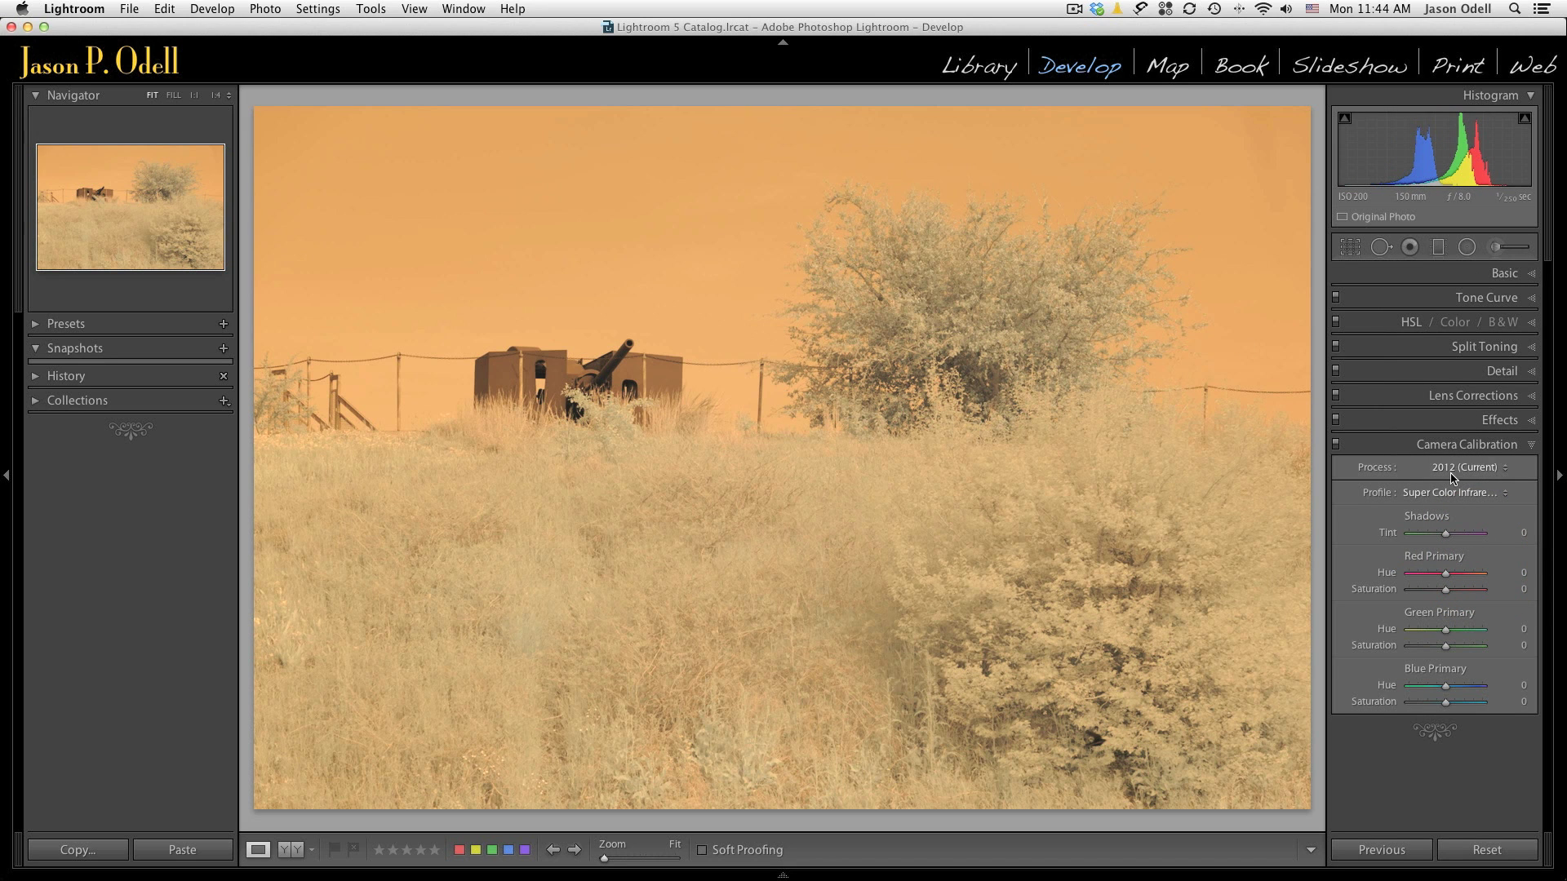
left_click(1502, 274)
left_click_drag(1464, 348, 1422, 353)
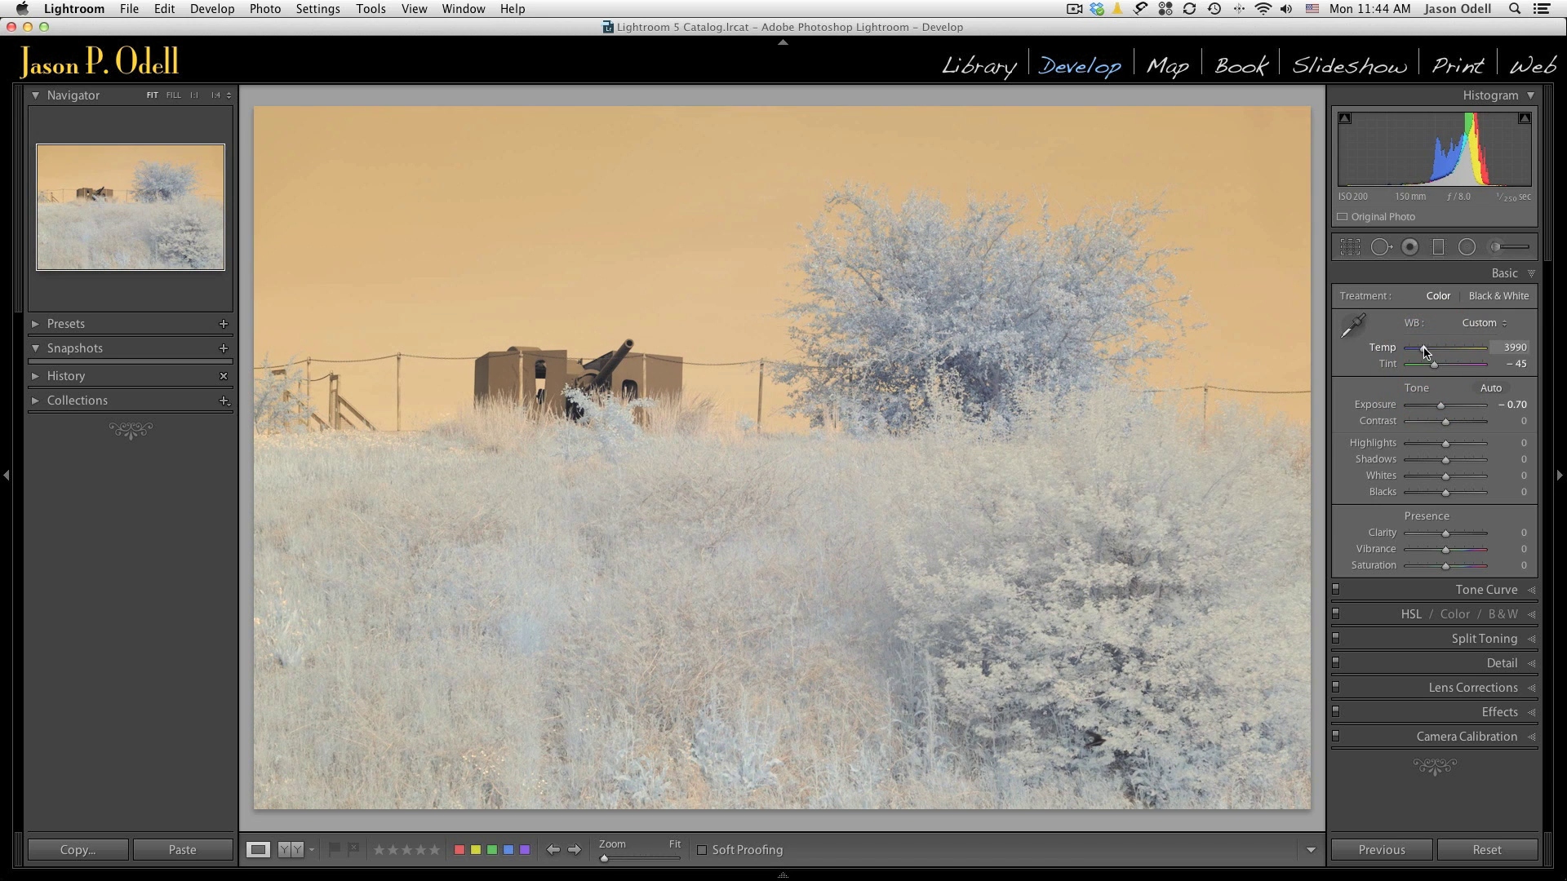
- Raise Vibrance to +30 and eyedrop a neutral spot near the gun for Temp 2500, Tint -42
left_click_drag(1424, 352, 1435, 369)
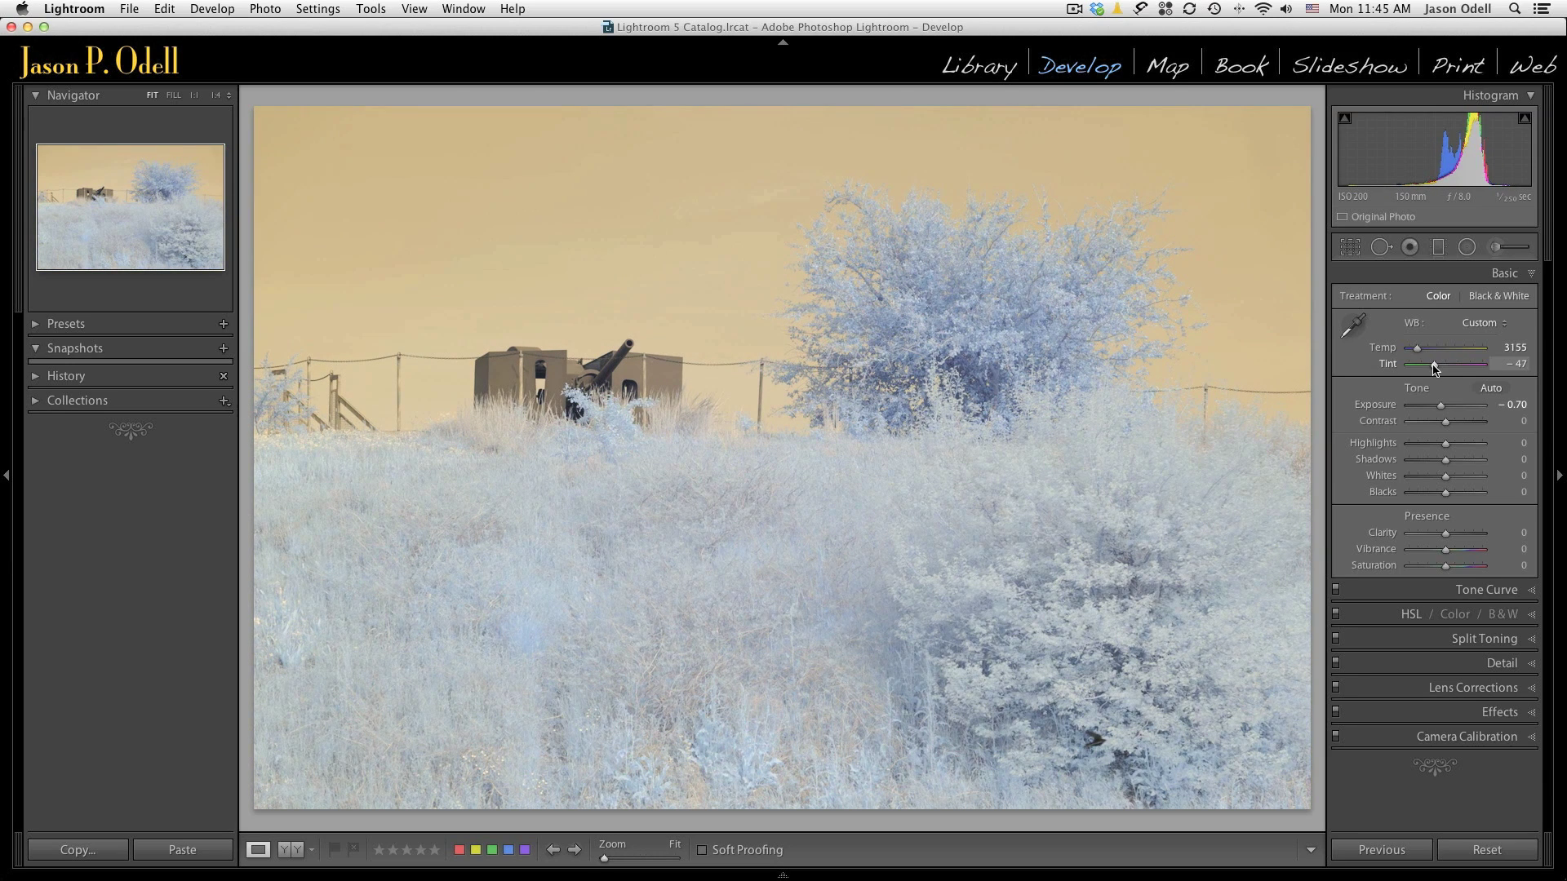
left_click_drag(1435, 369, 1432, 369)
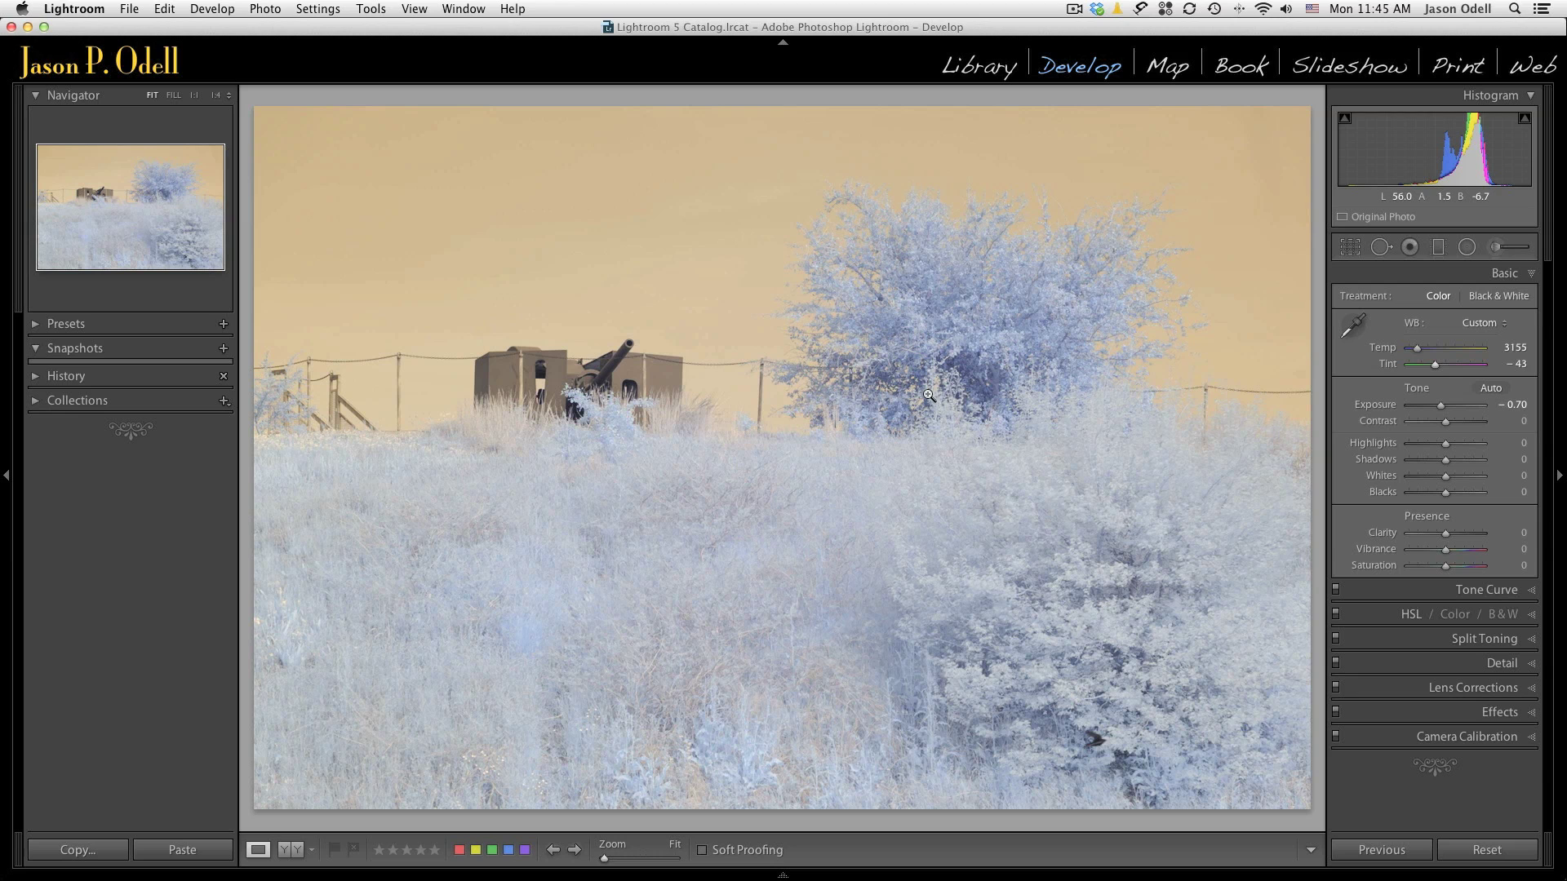
mouse_move(1444, 553)
left_mouse_down()
mouse_move(1466, 552)
mouse_move(1452, 547)
left_mouse_up()
left_click(1353, 325)
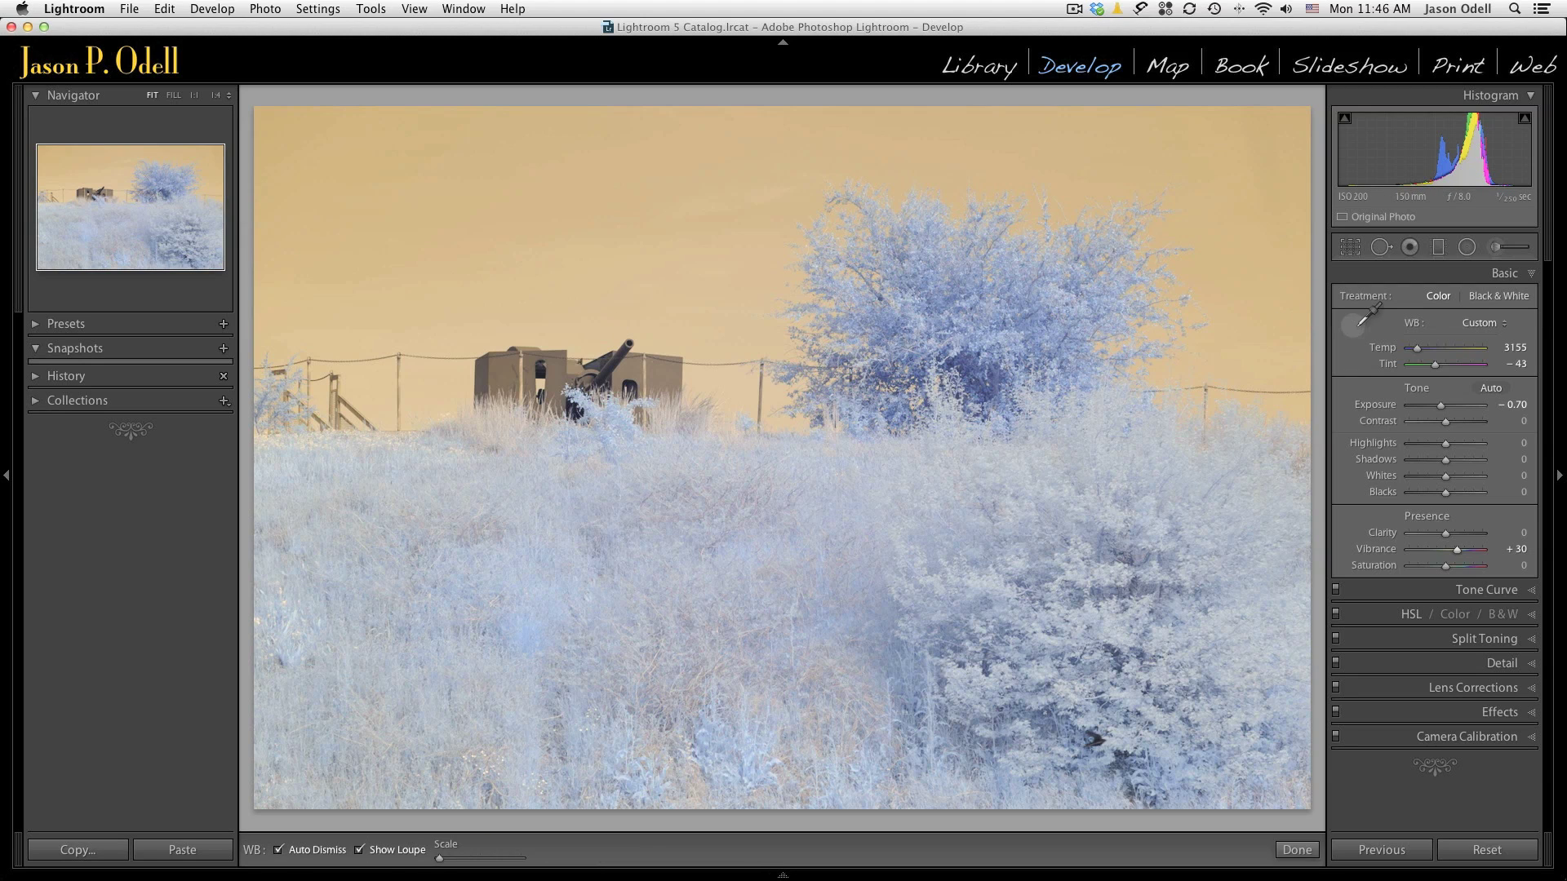
left_click(628, 378)
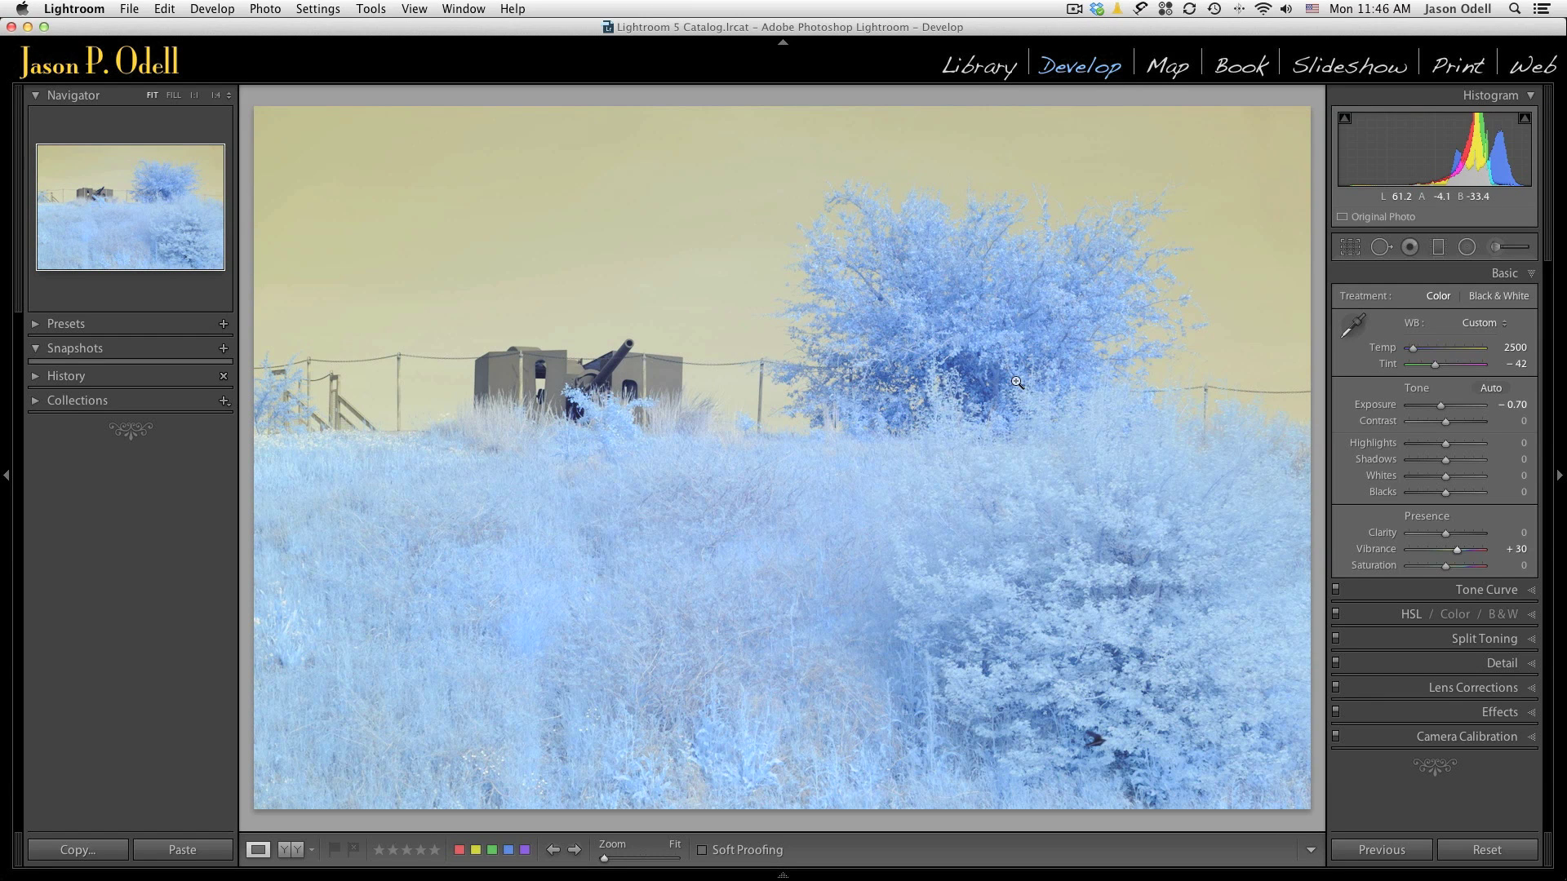